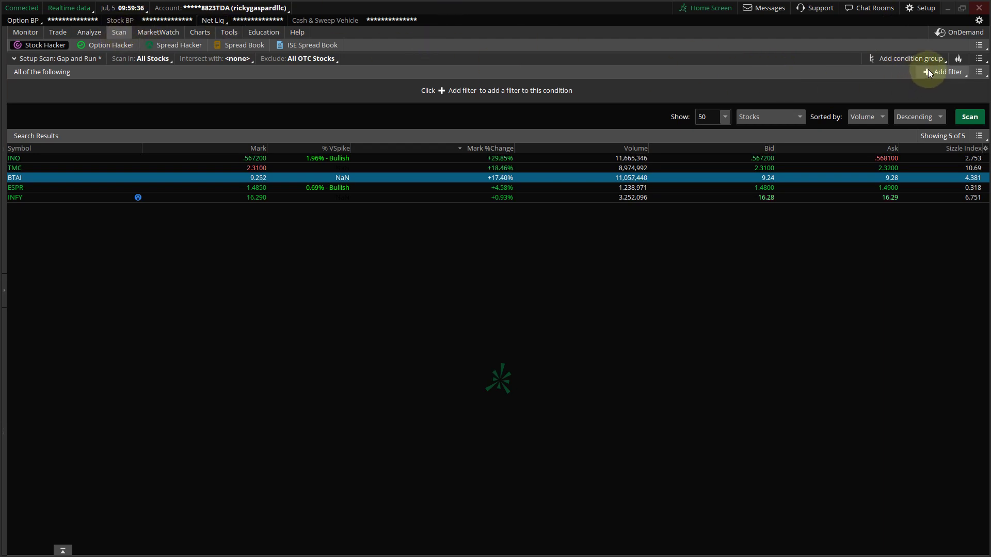
Create a new blank scan query and move its window to the centre of the screen
left_click(978, 59)
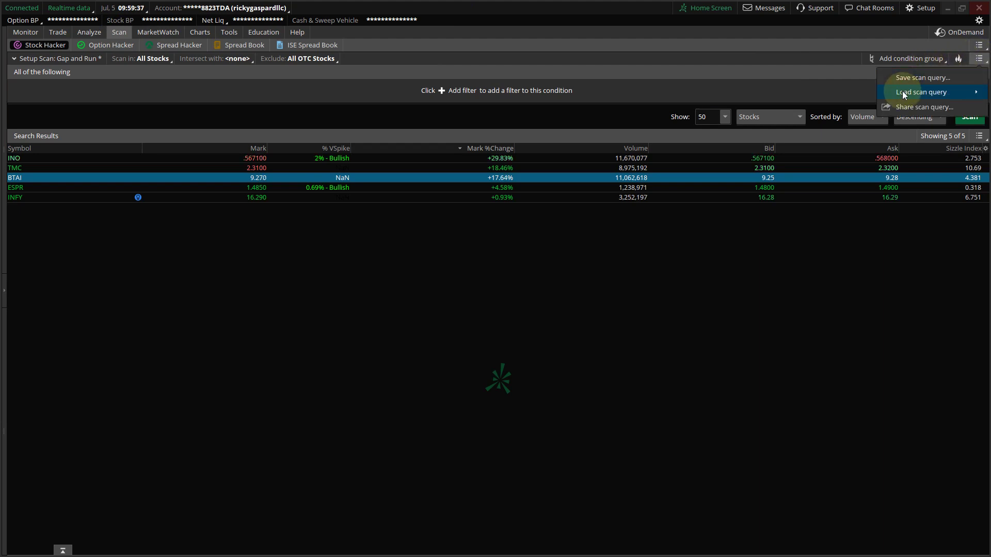
mouse_move(903, 92)
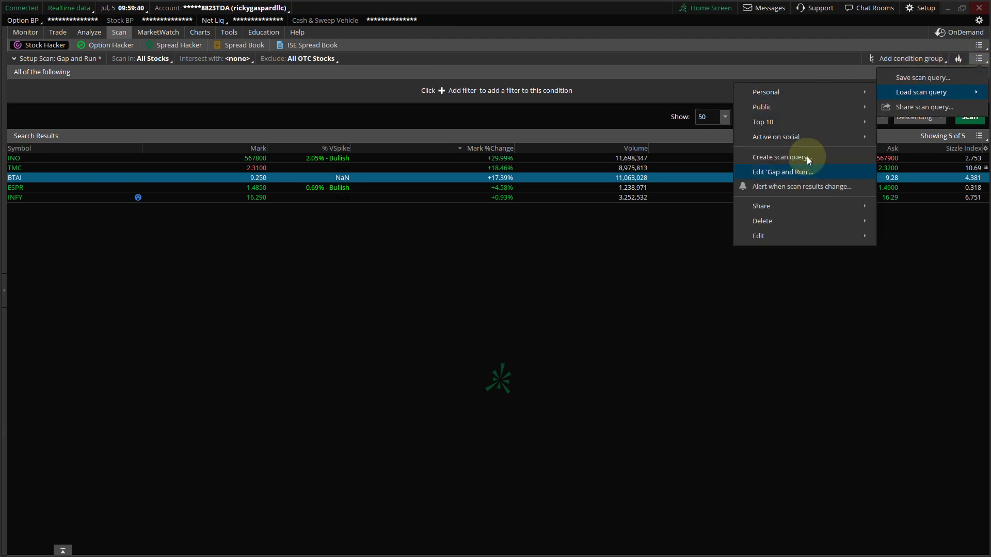
left_click(658, 263)
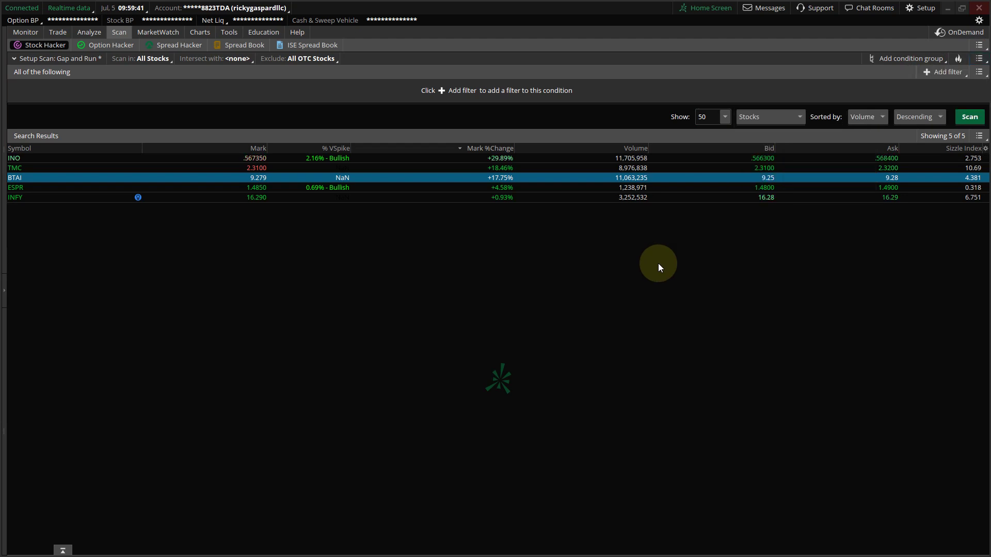
left_click(979, 58)
mouse_move(903, 91)
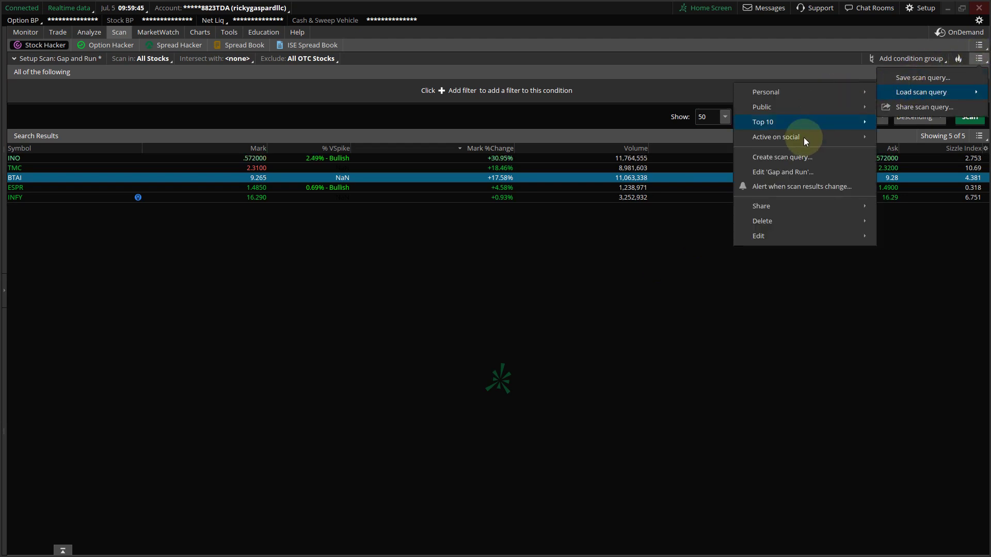
left_click(793, 157)
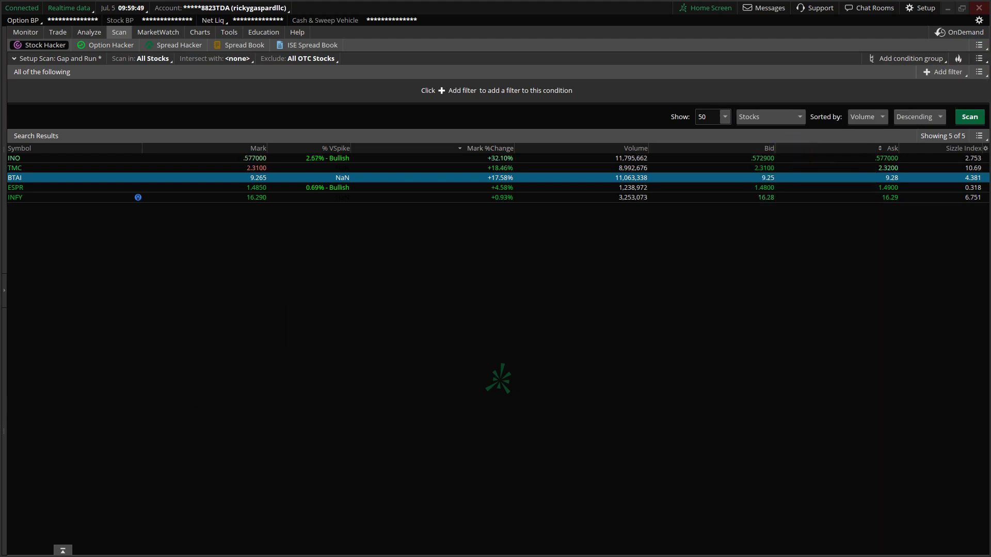
left_click_drag(0, 174, 309, 159)
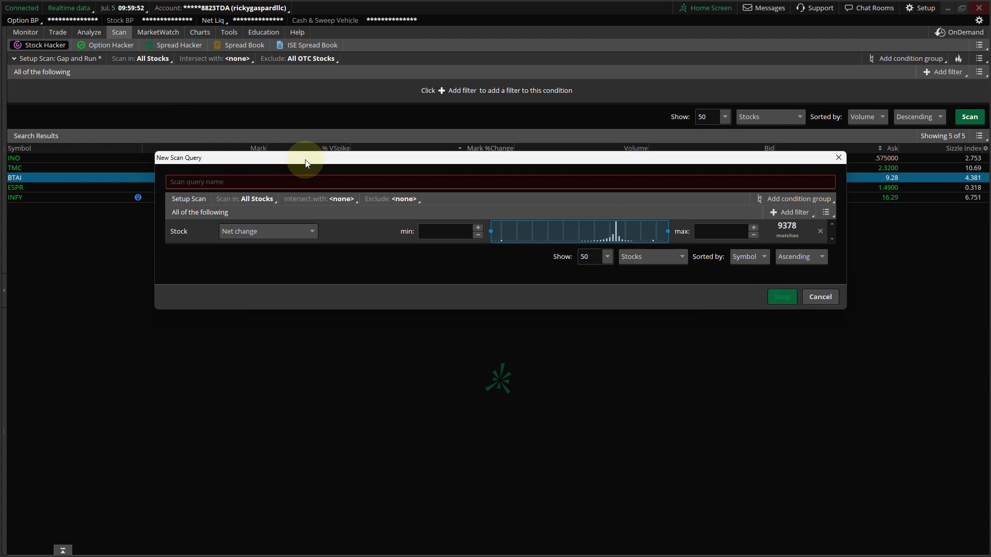
Enlarge the filter area and switch the first filter from Net change to Last
left_click(427, 182)
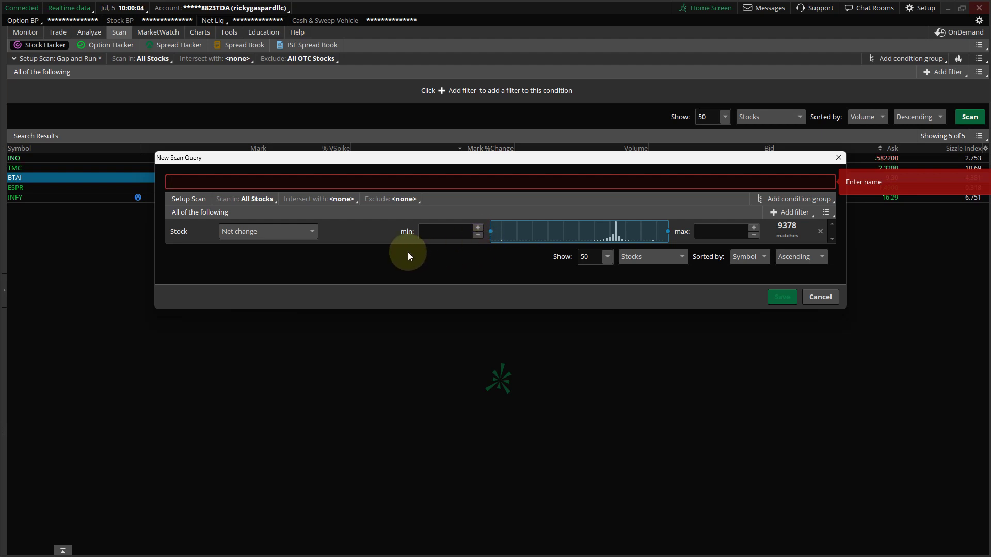
left_click_drag(401, 245, 396, 310)
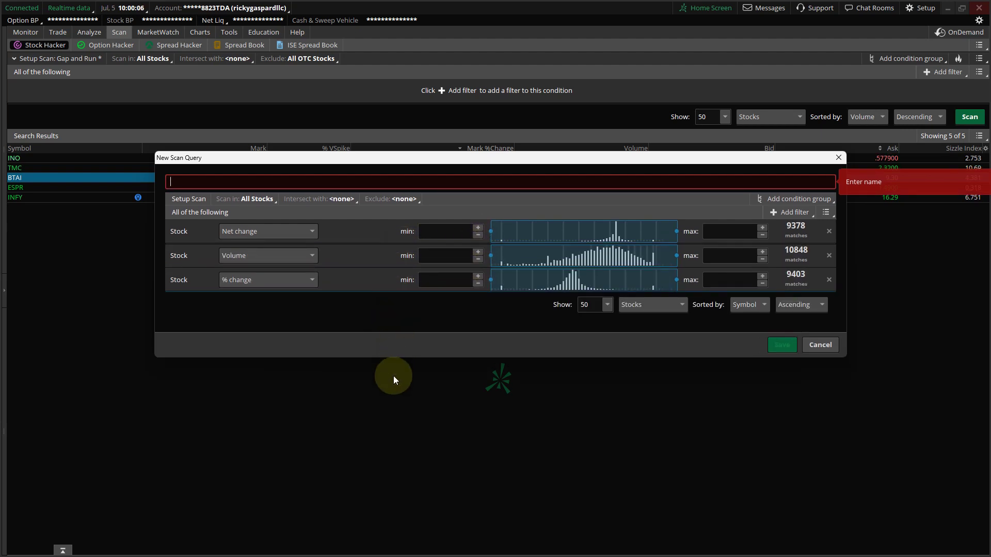
left_click(286, 233)
scroll(290, 293, "up", 3)
scroll(289, 293, "up", 3)
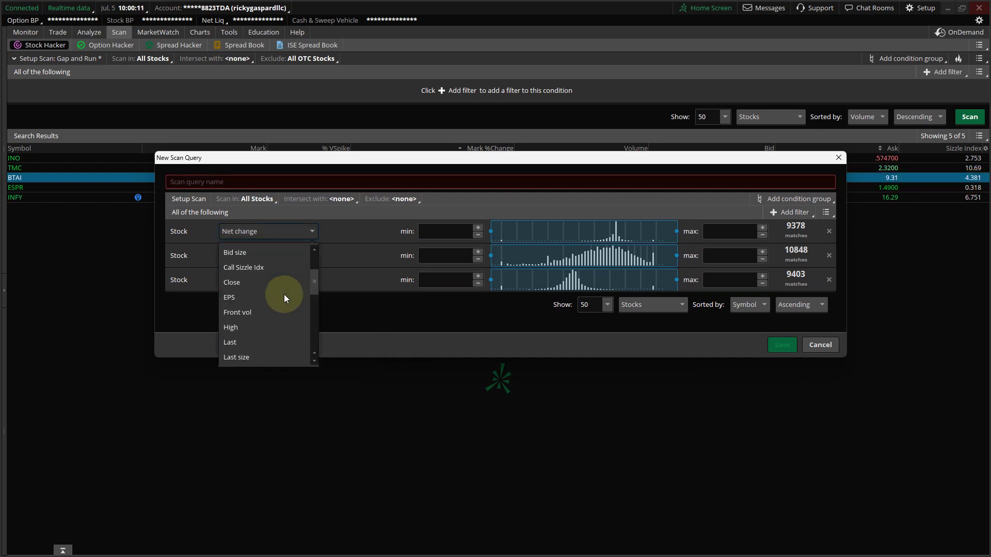
scroll(281, 293, "down", 3)
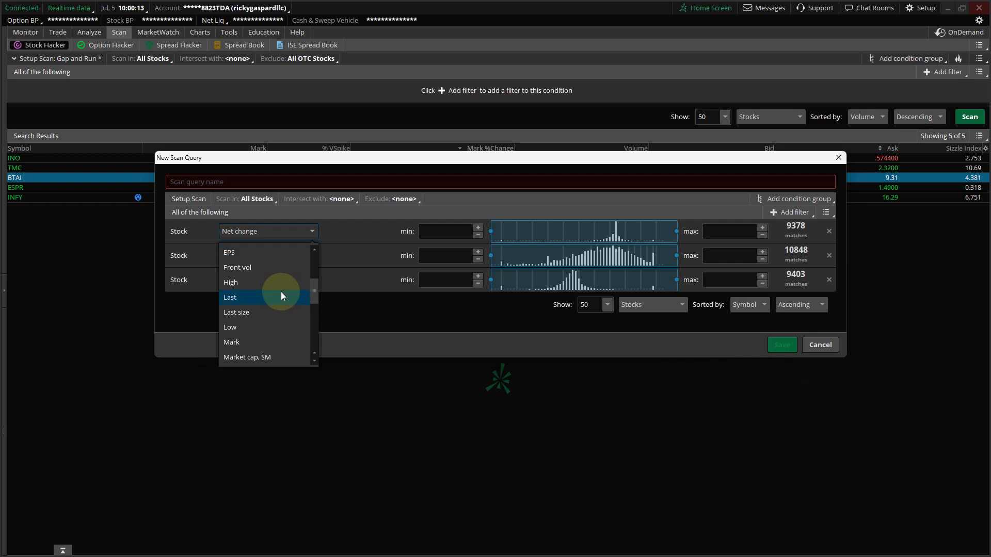
left_click(275, 292)
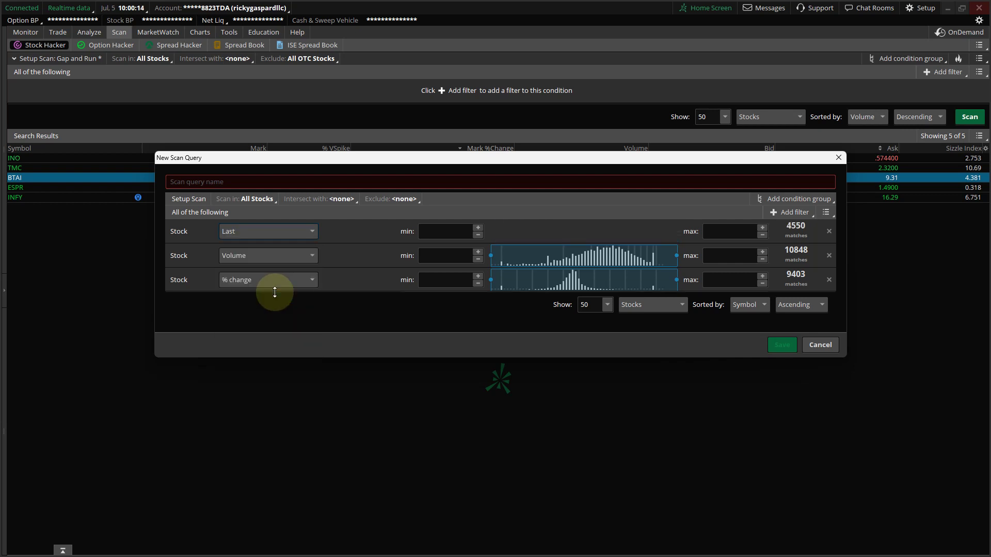
Limit the Last price filter to a minimum of 1.00 and a maximum of 50.00
left_click(447, 225)
type("0")
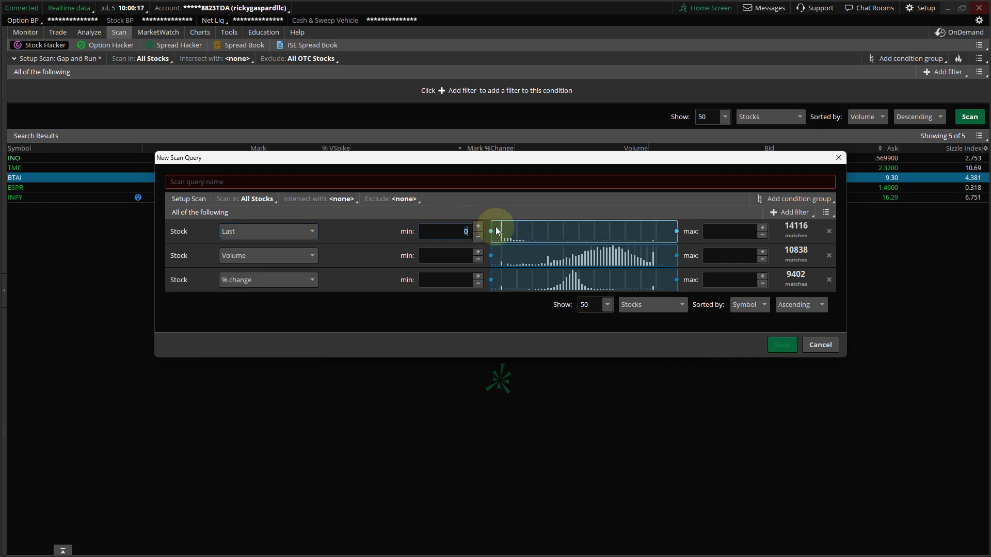
type("1.00")
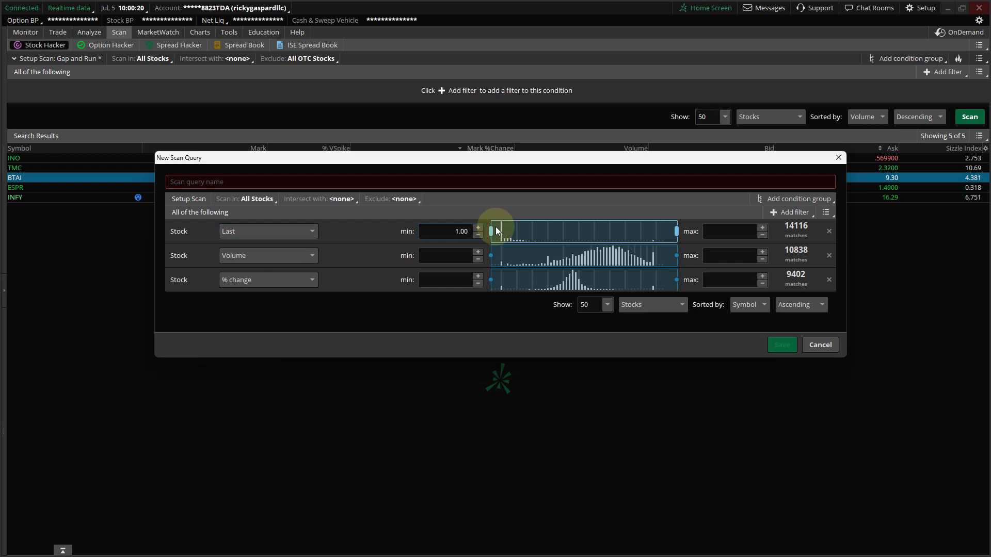
left_click(724, 232)
left_click_drag(724, 232, 788, 230)
type("50.00")
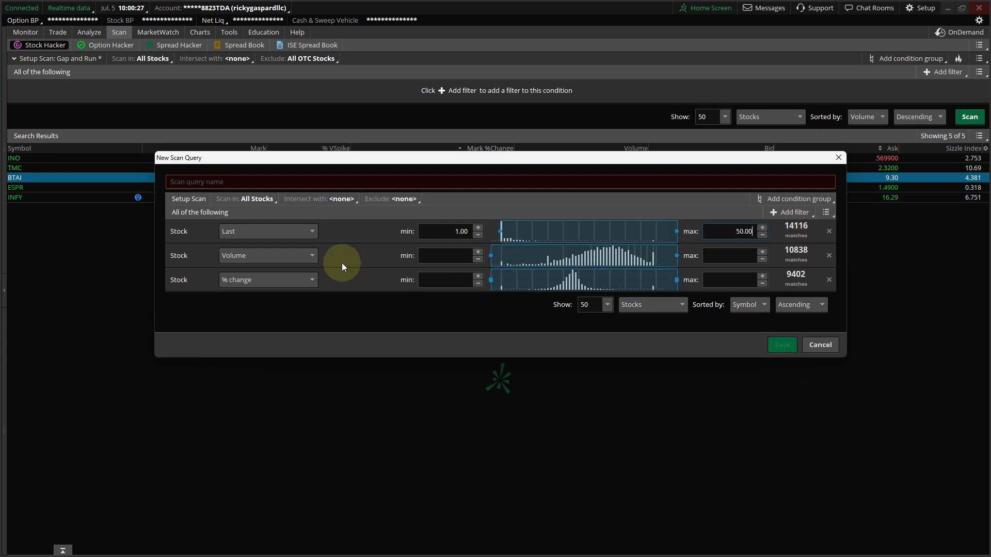
Remove the Volume and % change filters and add a Volume > Average_Volume study filter
left_click(828, 256)
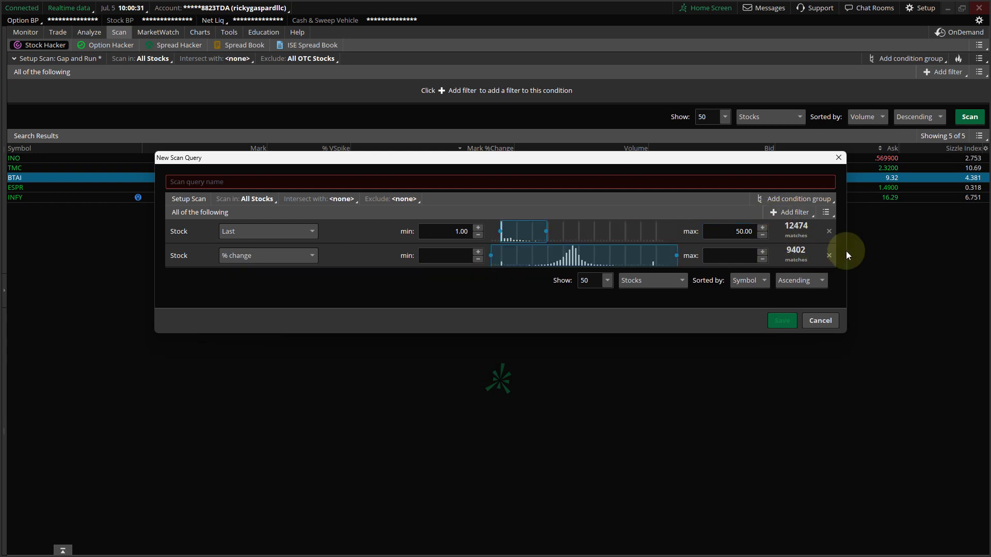
left_click(829, 255)
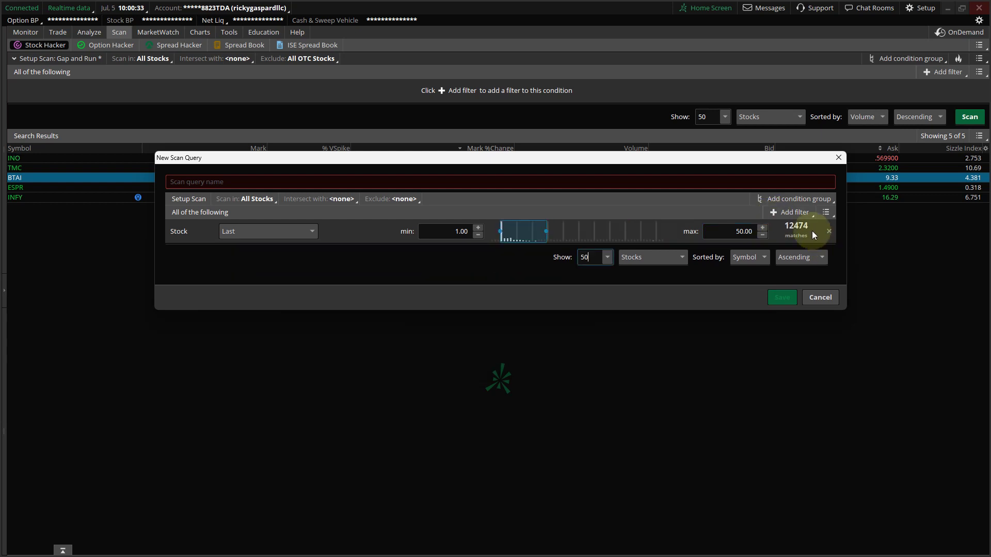
left_click(778, 213)
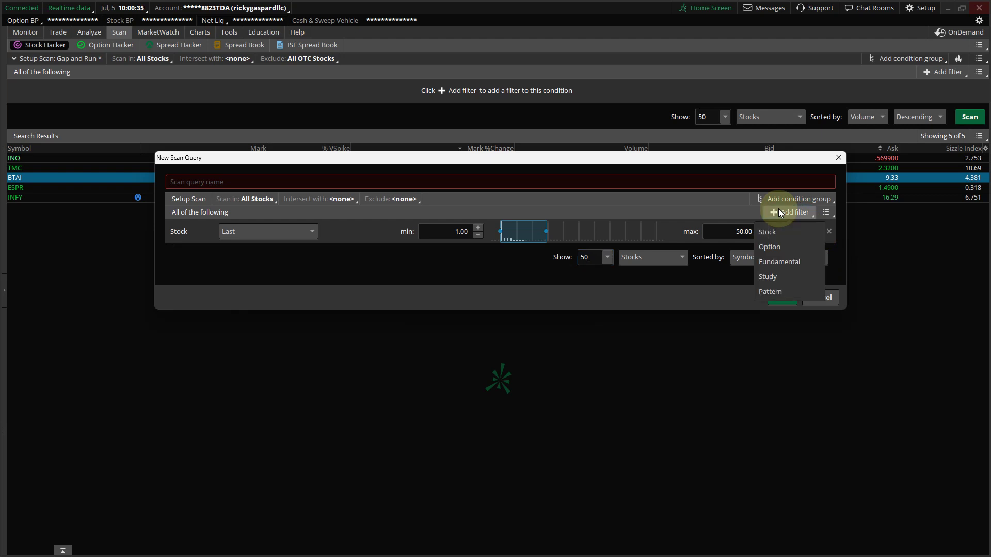
left_click(767, 275)
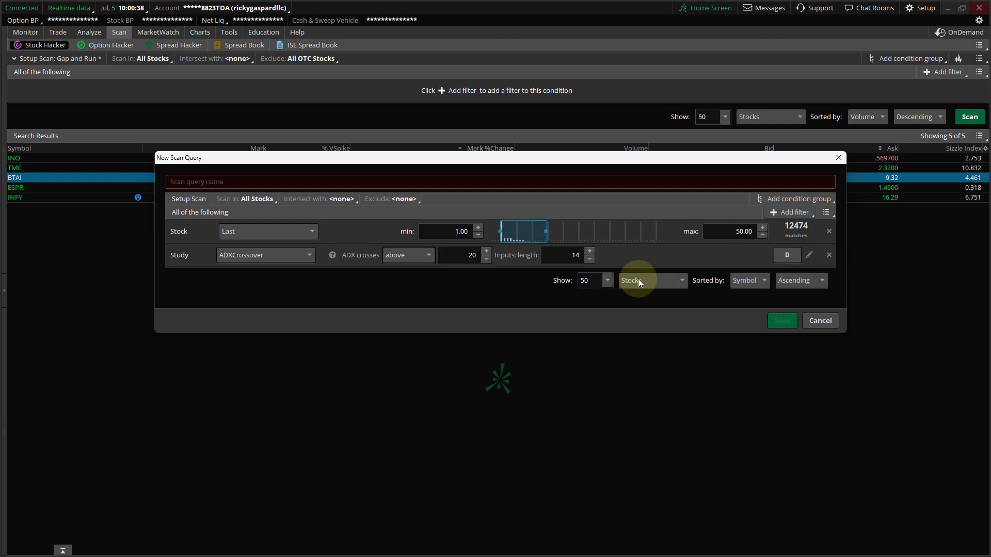
left_click(284, 255)
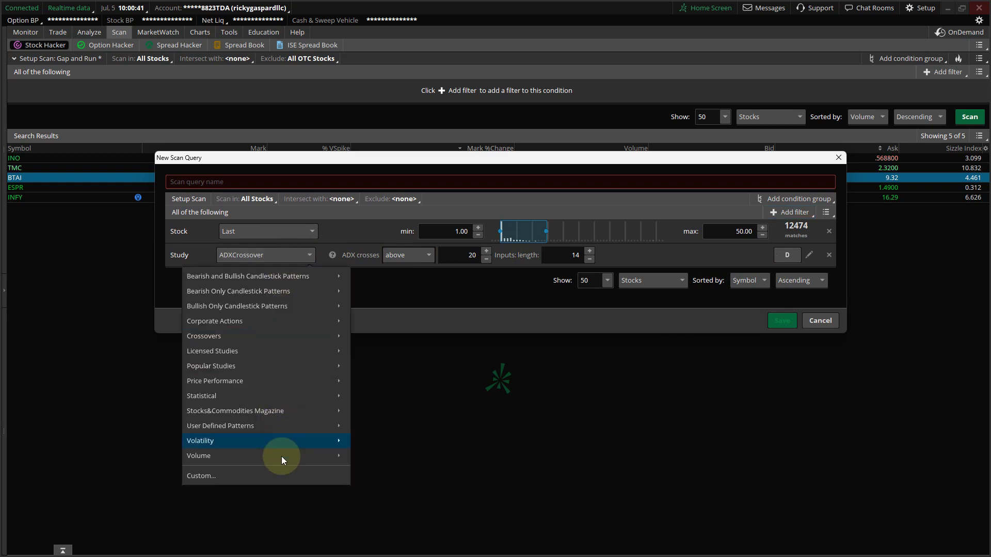
mouse_move(283, 460)
left_click(379, 454)
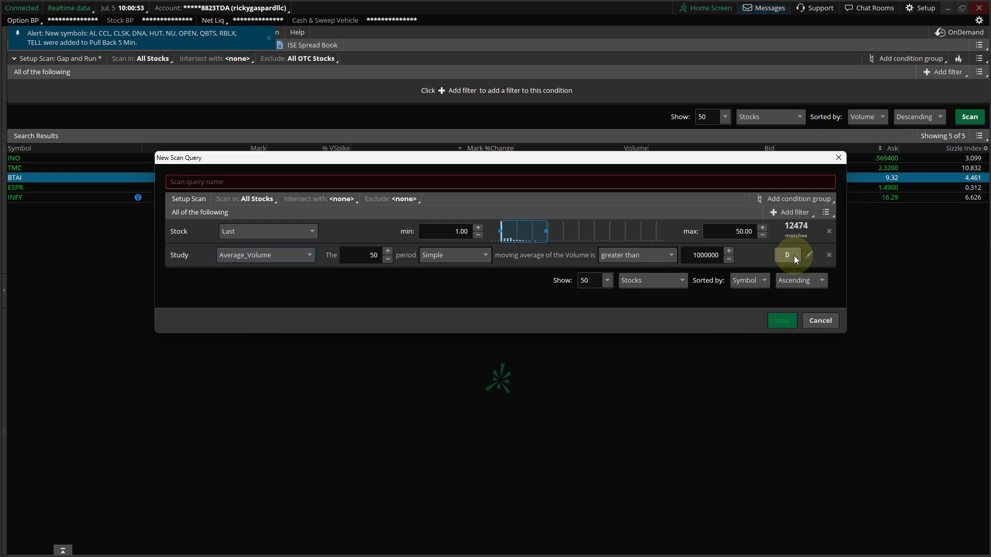
Add a custom study filter, replacing its ADXCrossover() code with the pasted GapandRun condition
left_click(773, 211)
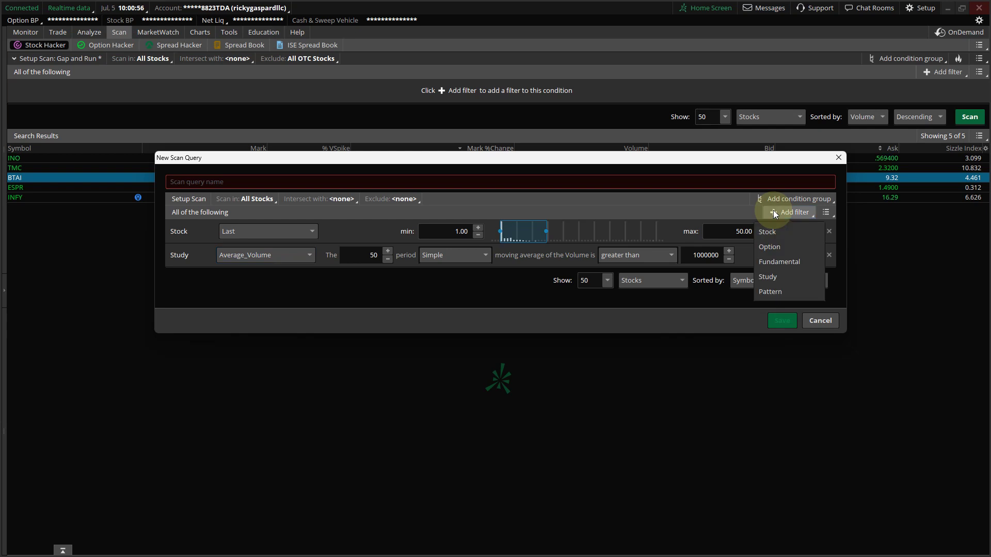
left_click(769, 276)
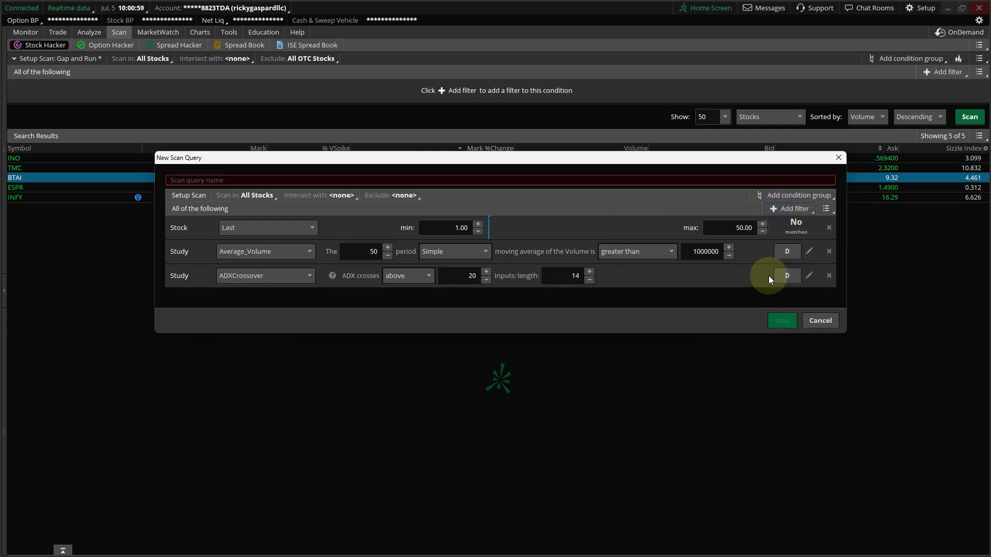
left_click(267, 279)
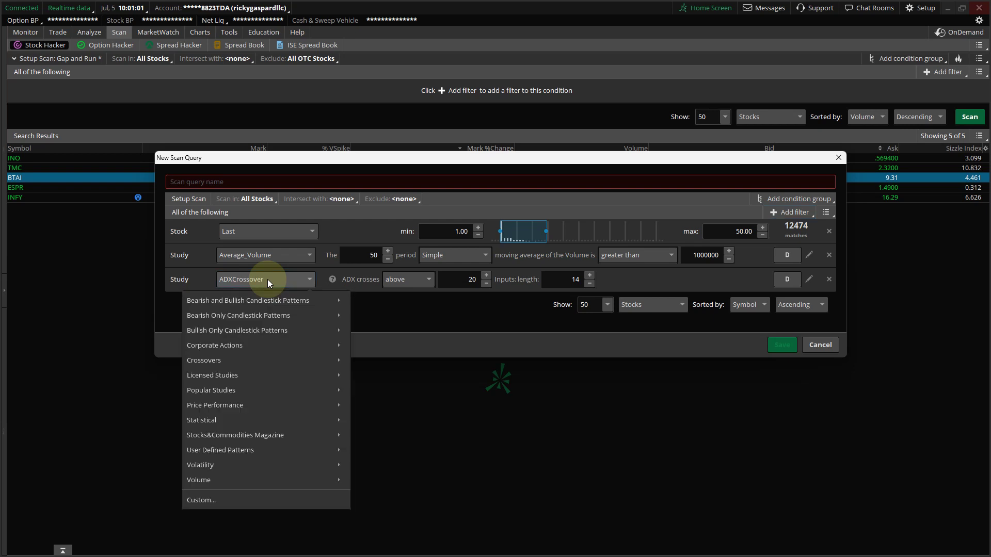
left_click(278, 500)
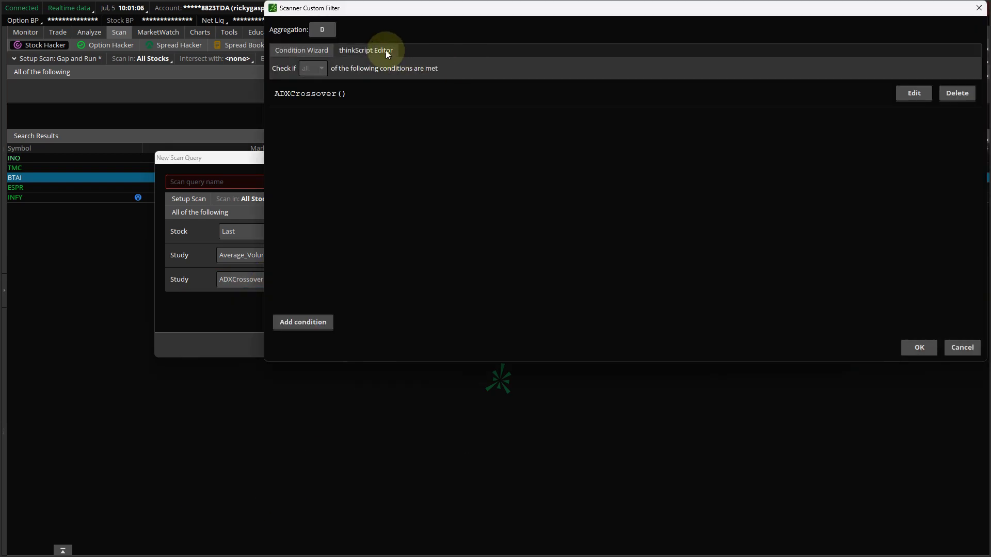
left_click(382, 50)
left_click(367, 86)
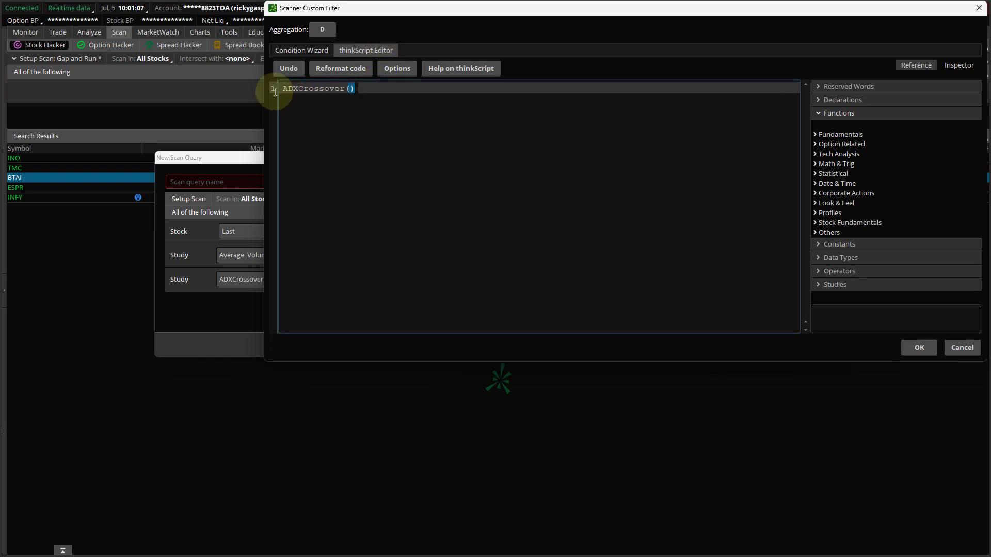
triple_click(258, 89)
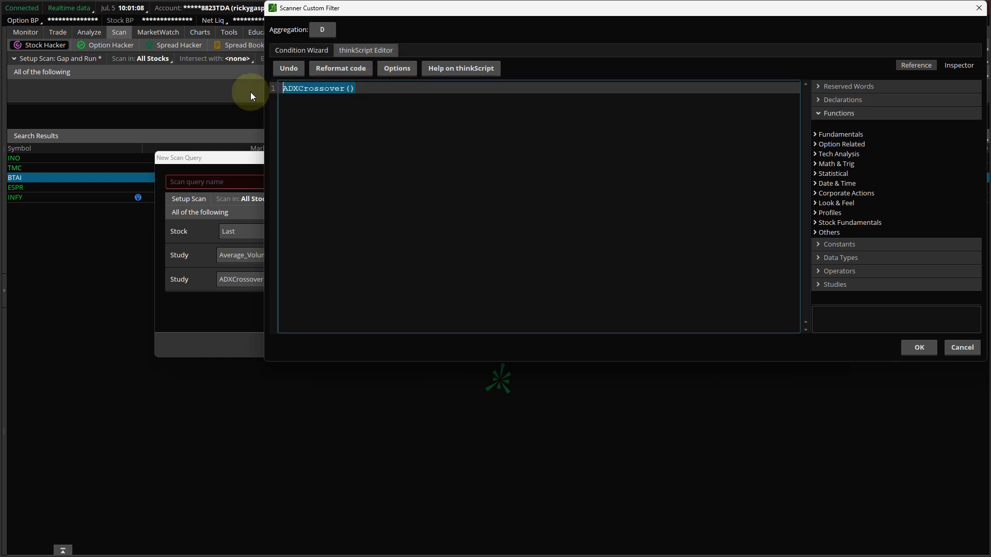
right_click(329, 92)
left_click(341, 130)
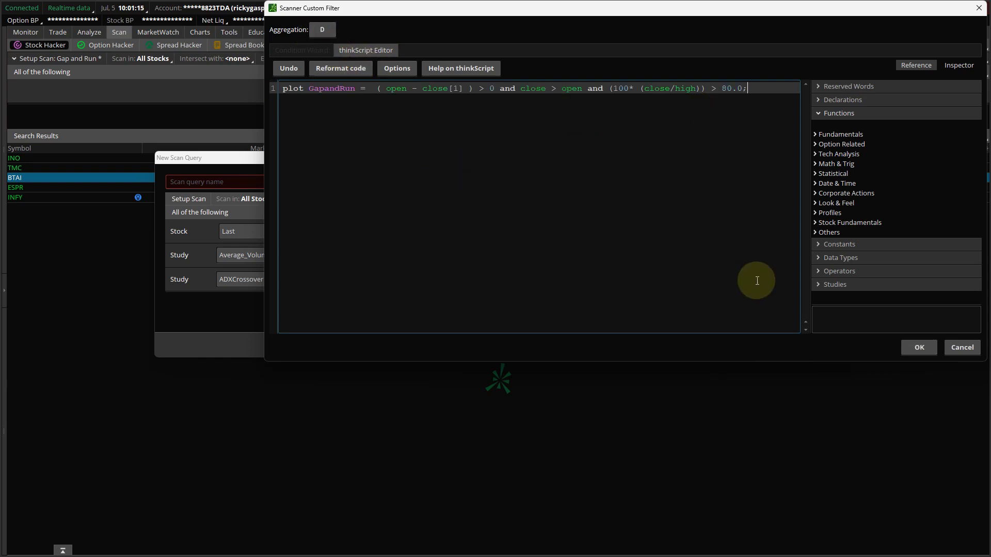
left_click(910, 347)
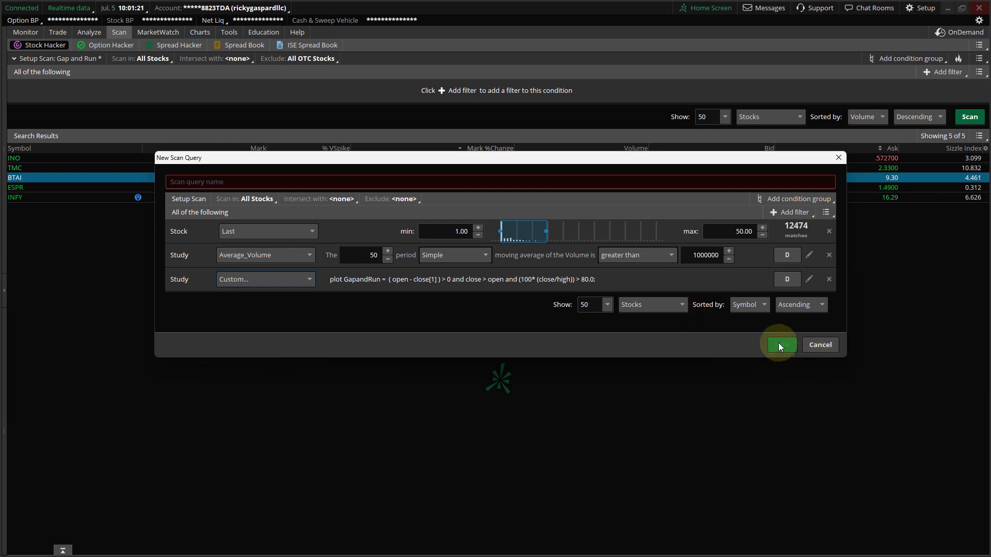
Cancel the new scan and load the saved Personal 'Gap and Run Watchlist' scan query
left_click(808, 346)
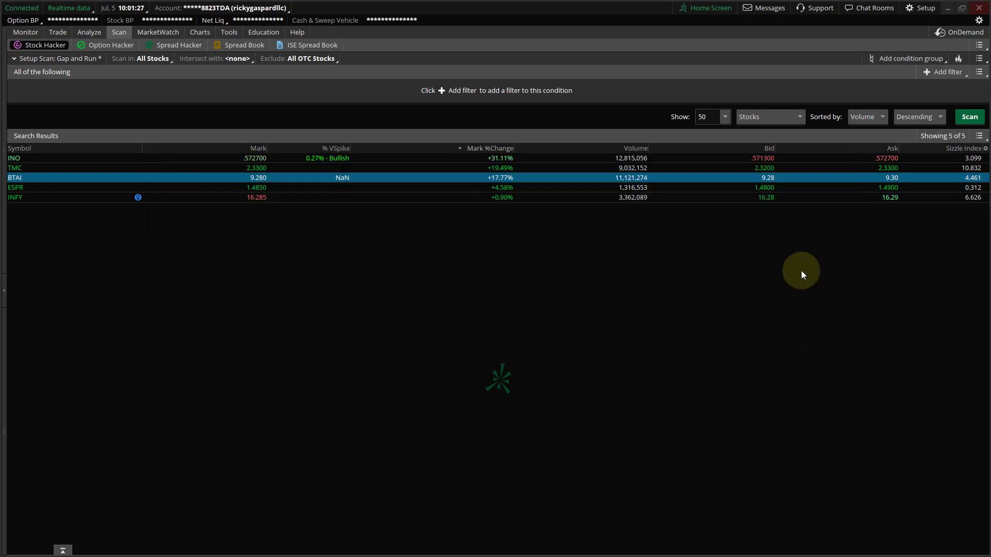
left_click(978, 60)
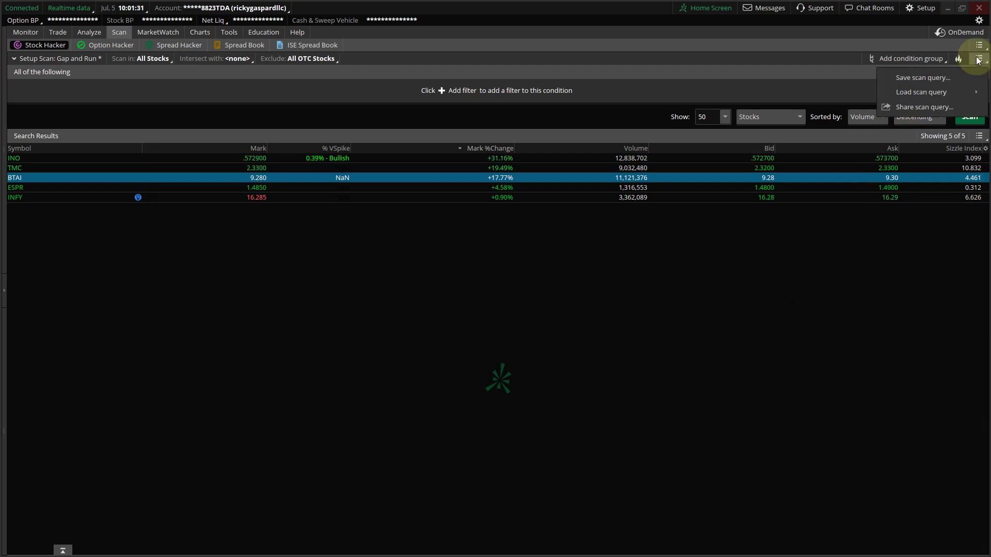
mouse_move(891, 92)
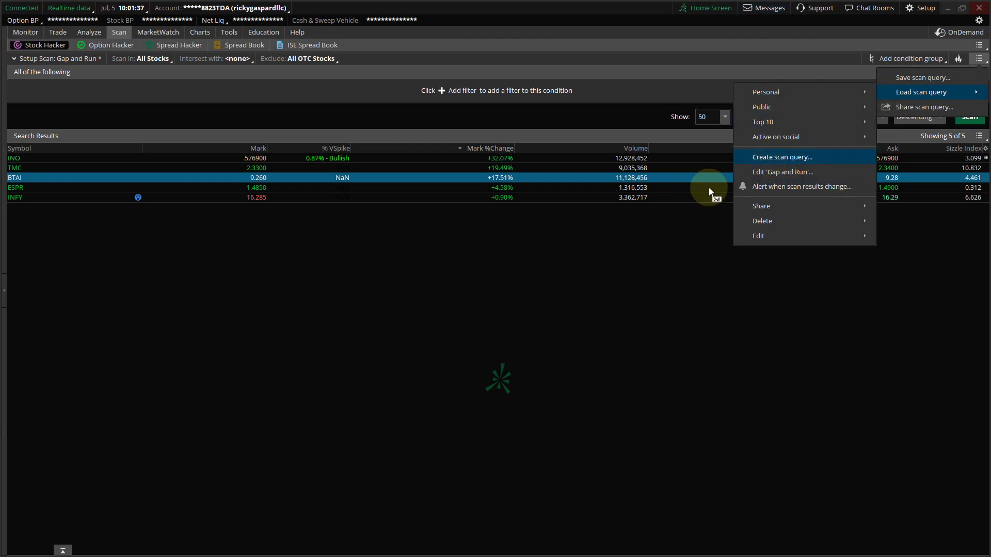
left_click(526, 281)
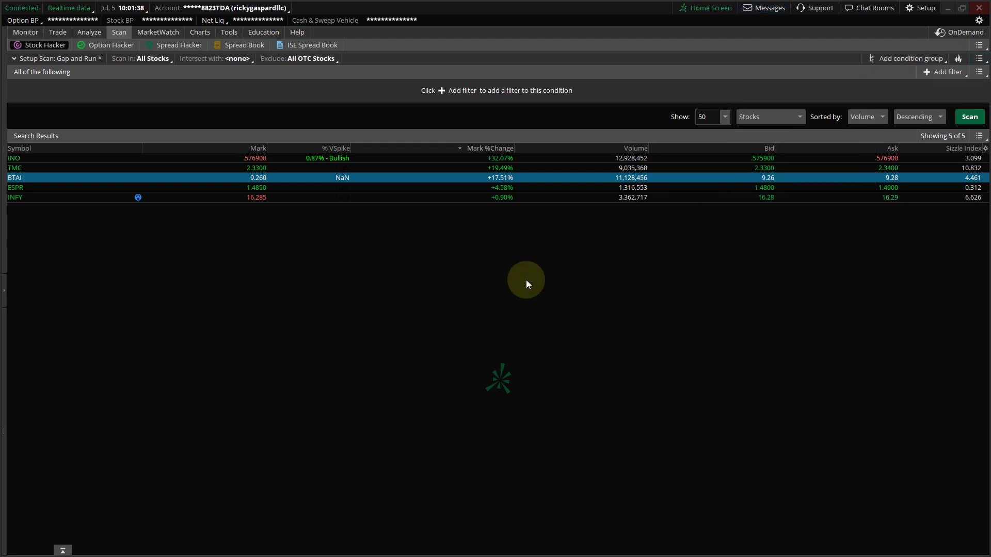
left_click(979, 58)
mouse_move(887, 92)
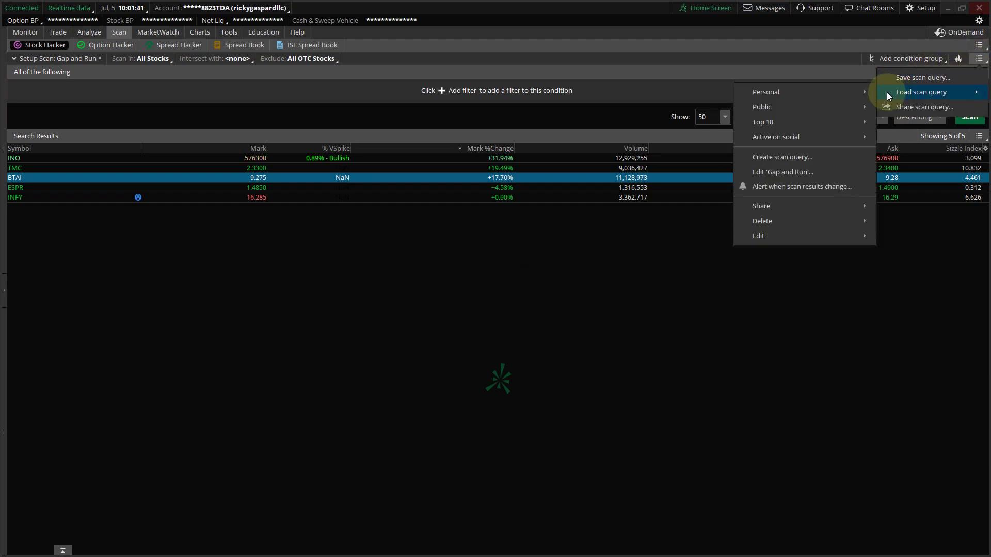
mouse_move(758, 91)
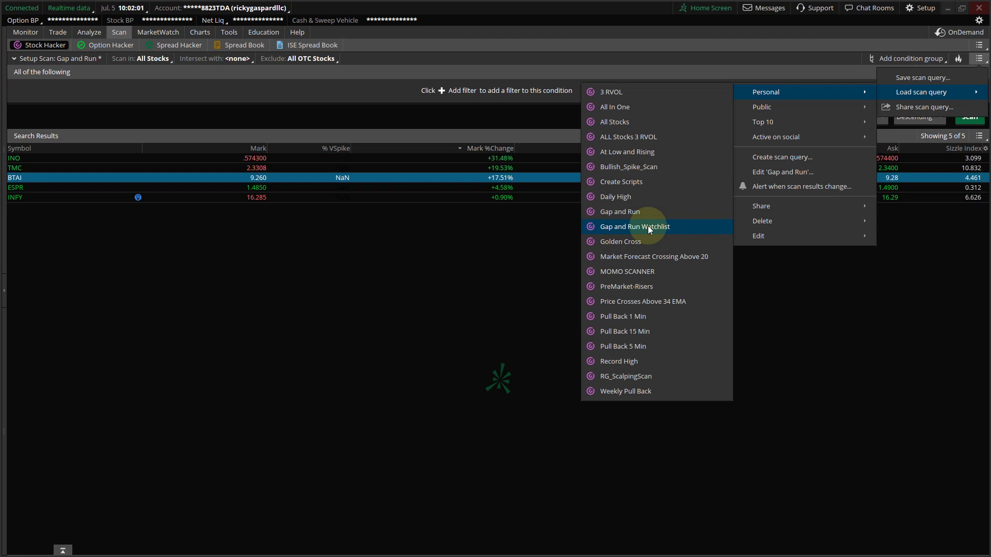
left_click(648, 227)
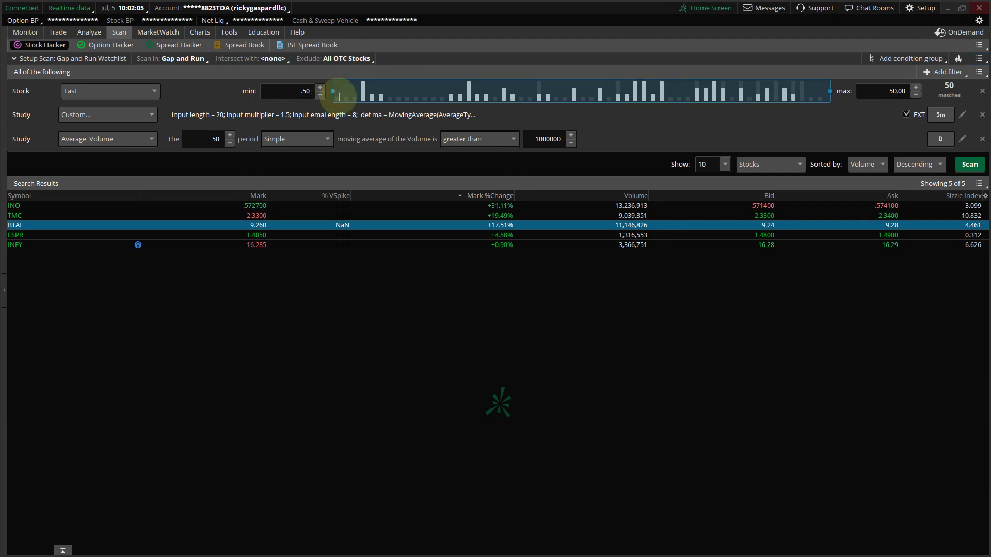
left_click(929, 71)
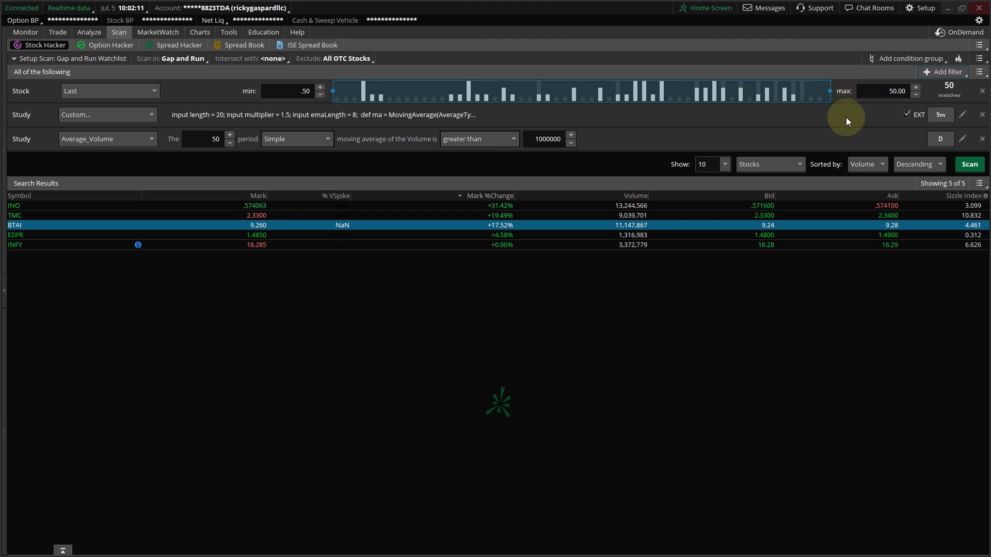
Add a Custom study filter keeping the default ADXCrossover condition (ADX crossing above 20, length 14)
left_click(930, 74)
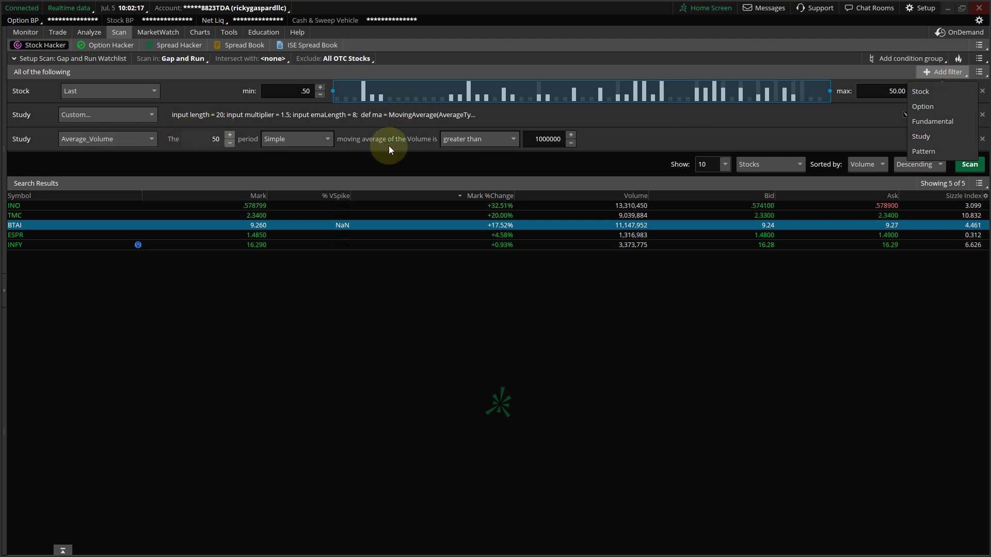
left_click(779, 138)
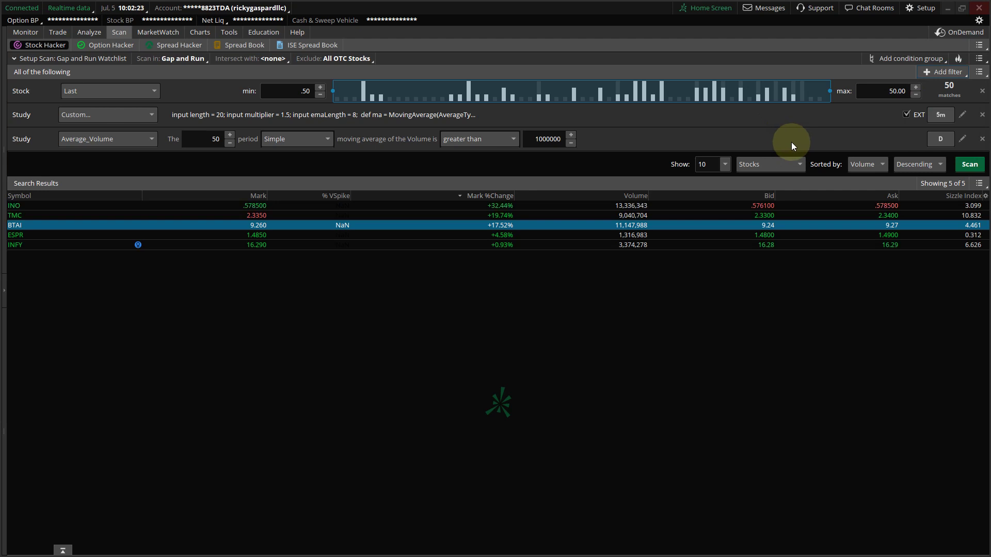
left_click(927, 76)
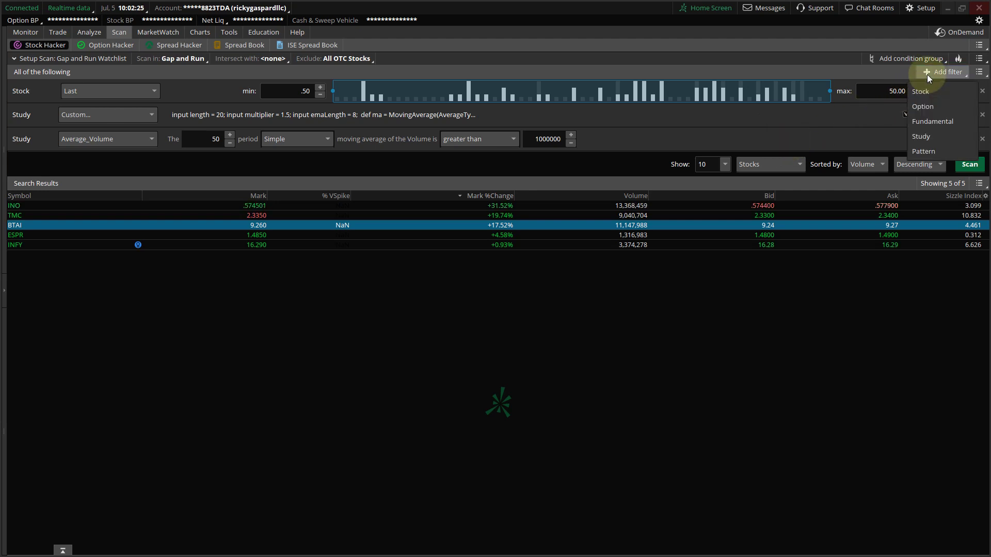
left_click(919, 136)
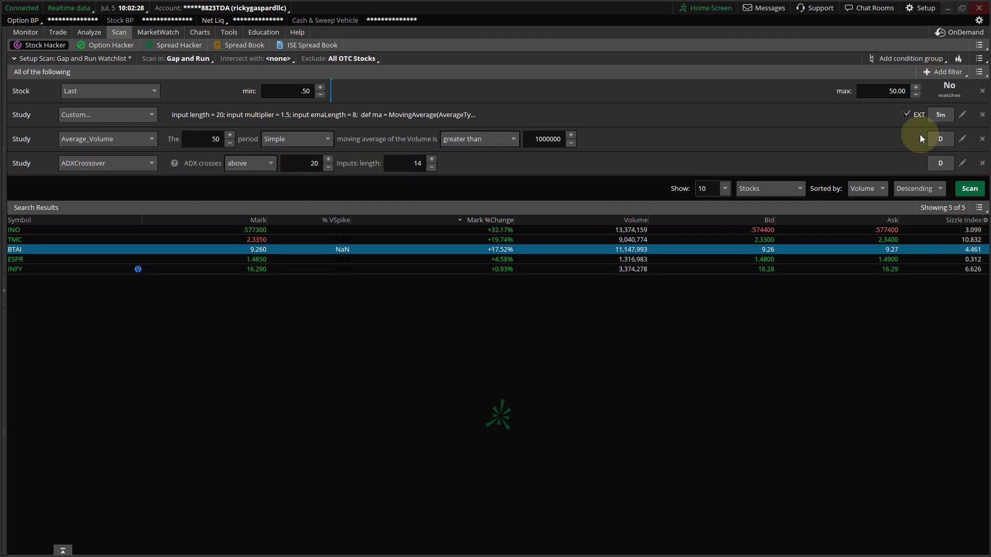
left_click(126, 160)
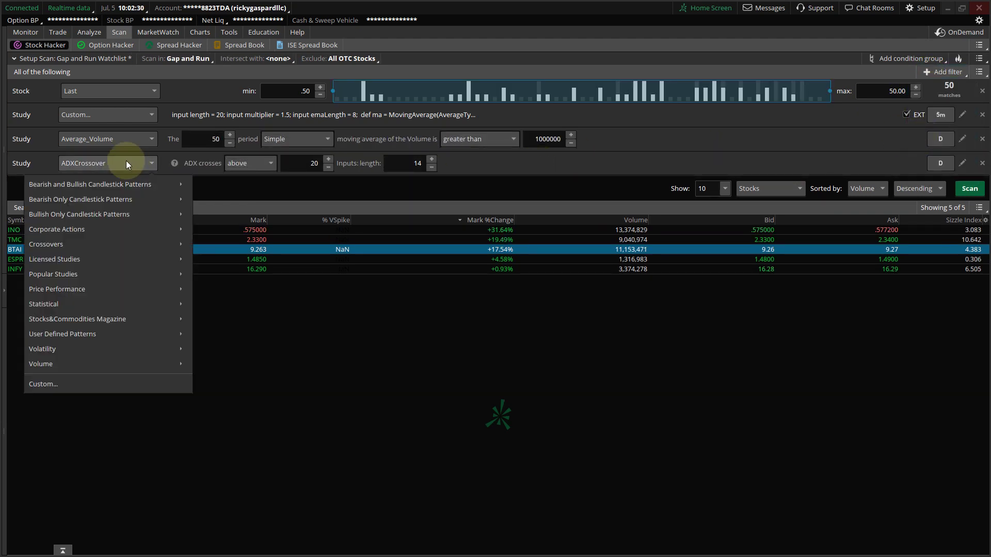
left_click(94, 387)
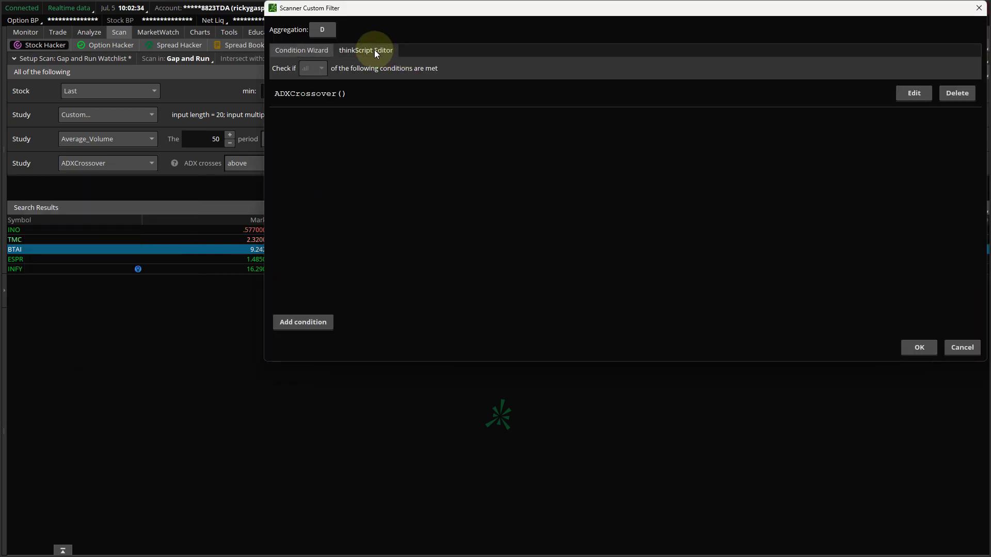
left_click(375, 52)
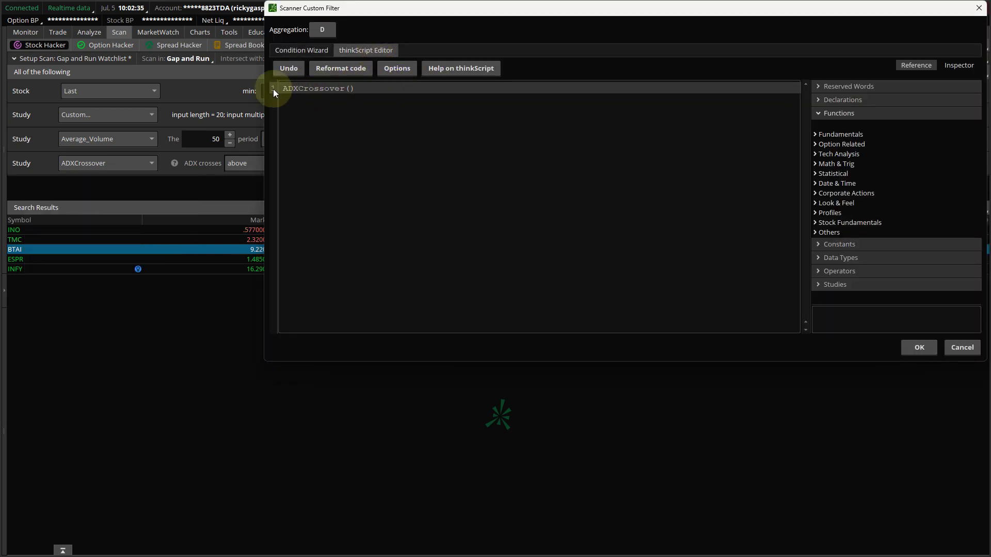
left_click(918, 346)
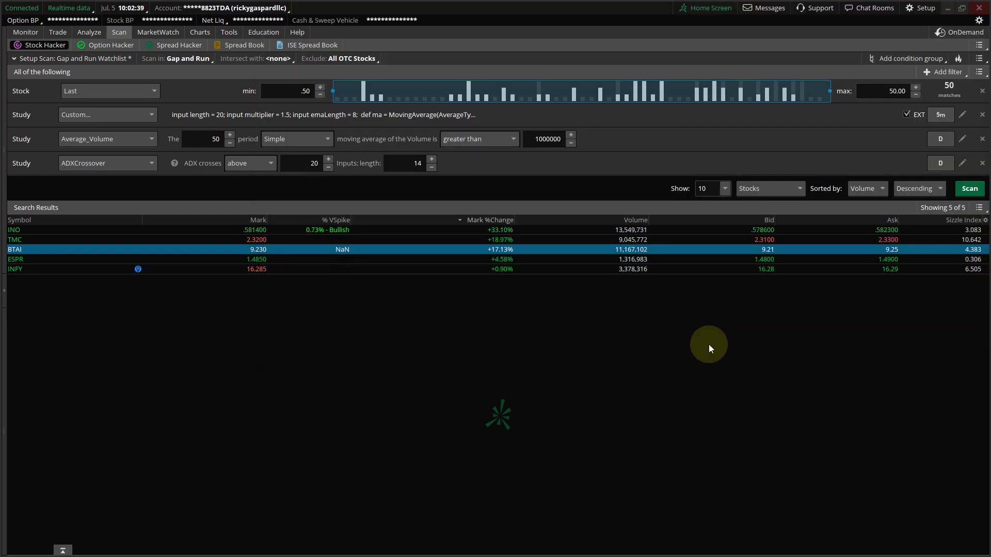
Delete the ADXCrossover filter row, leaving the price, custom and volume filters
left_click(981, 163)
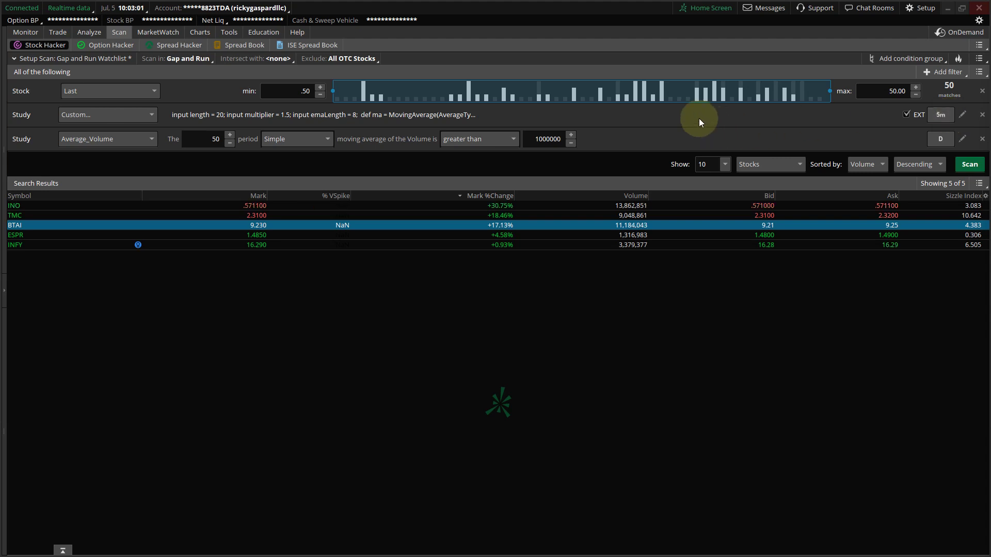
Restrict the scan to search within the Gap and Run results list
left_click(194, 58)
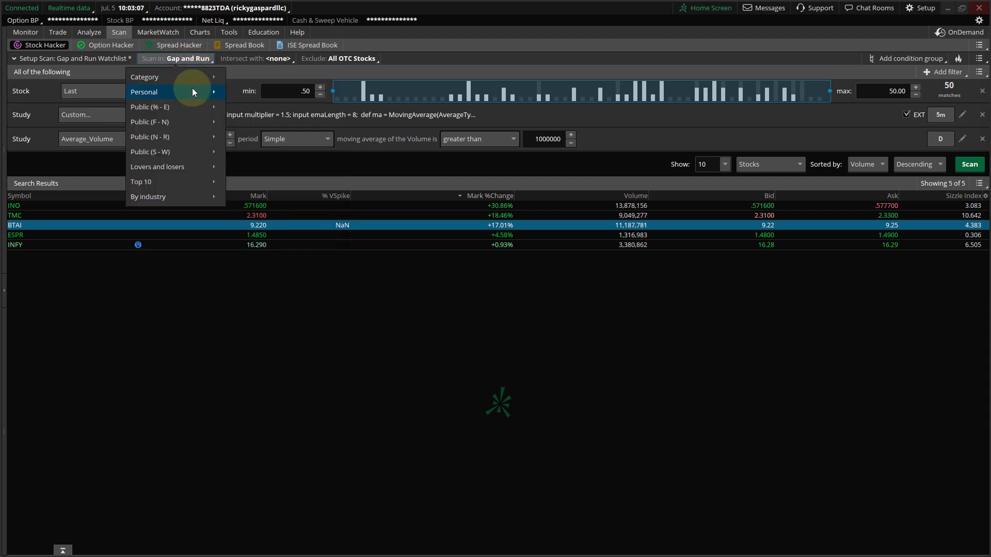
mouse_move(192, 90)
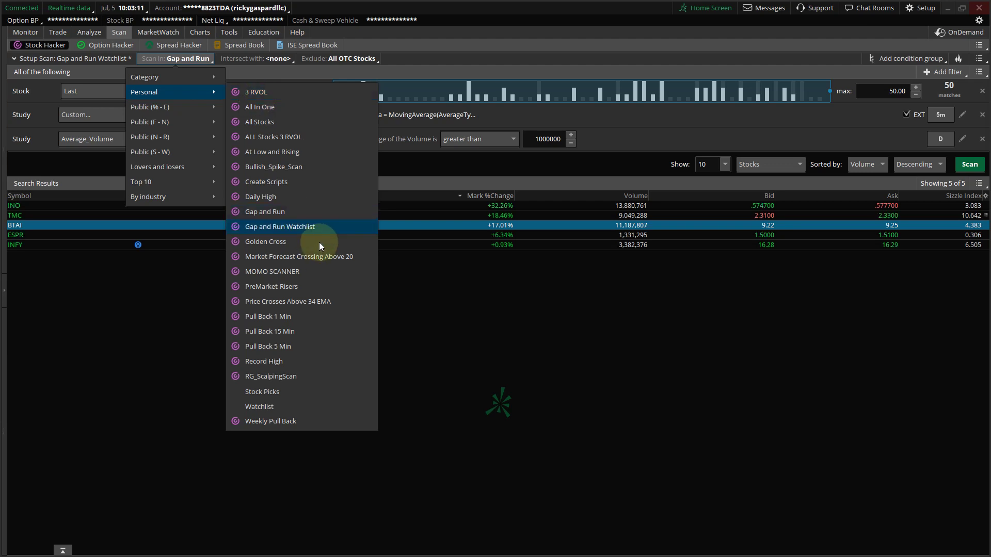
left_click(298, 210)
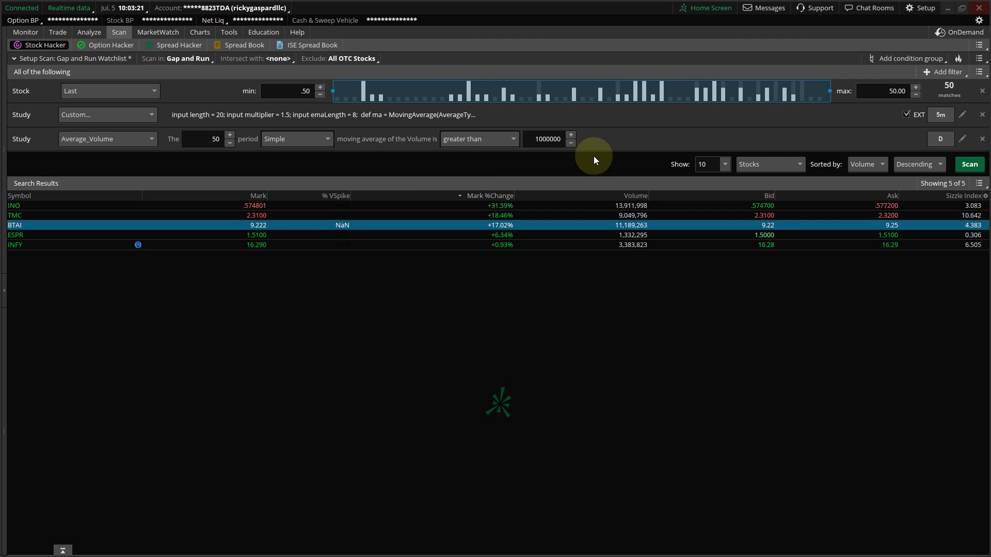
Rerun the scan, refreshing results to VRM, OTLK, FRZA, GNL and RLX
left_click(974, 167)
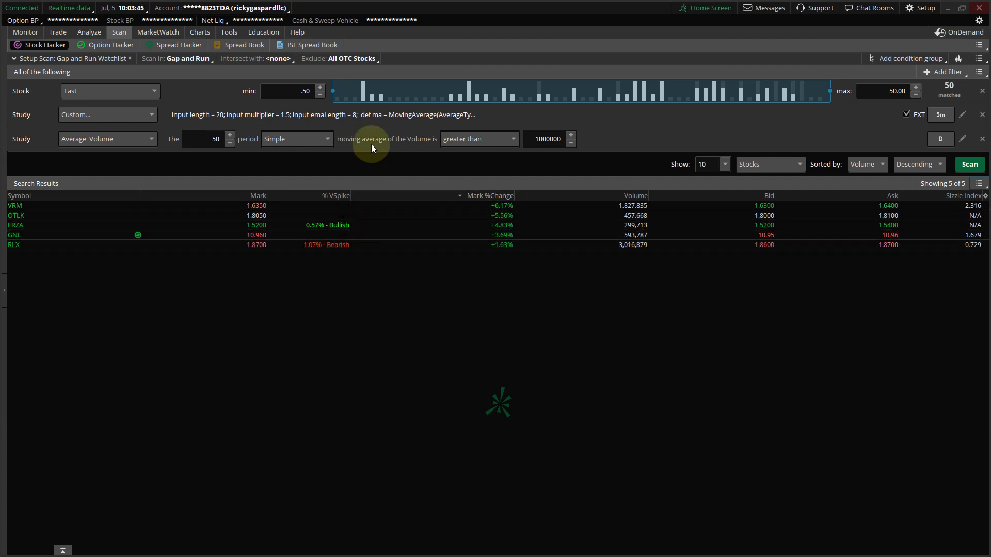
View the BTAI chart with the watchlists side panel hidden
left_click(200, 32)
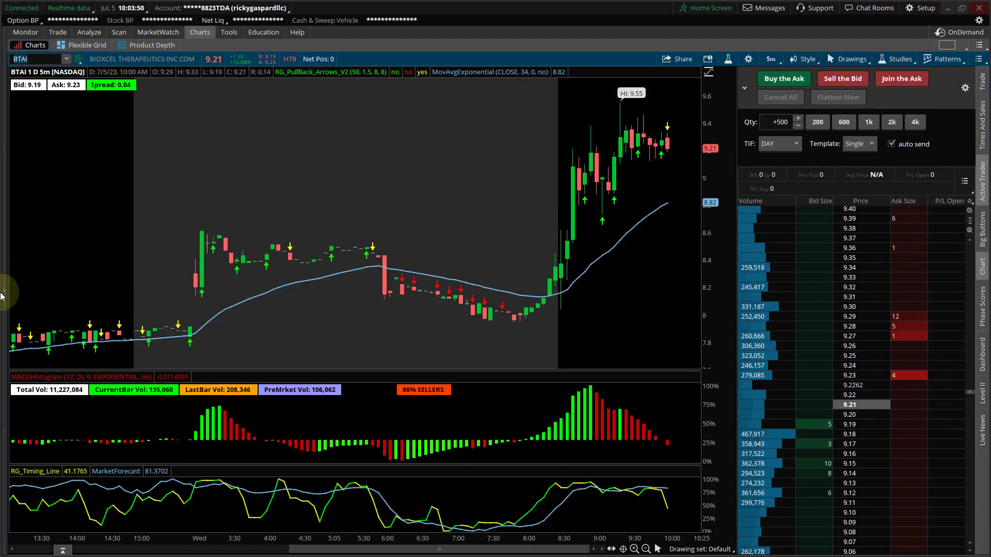
left_click(3, 294)
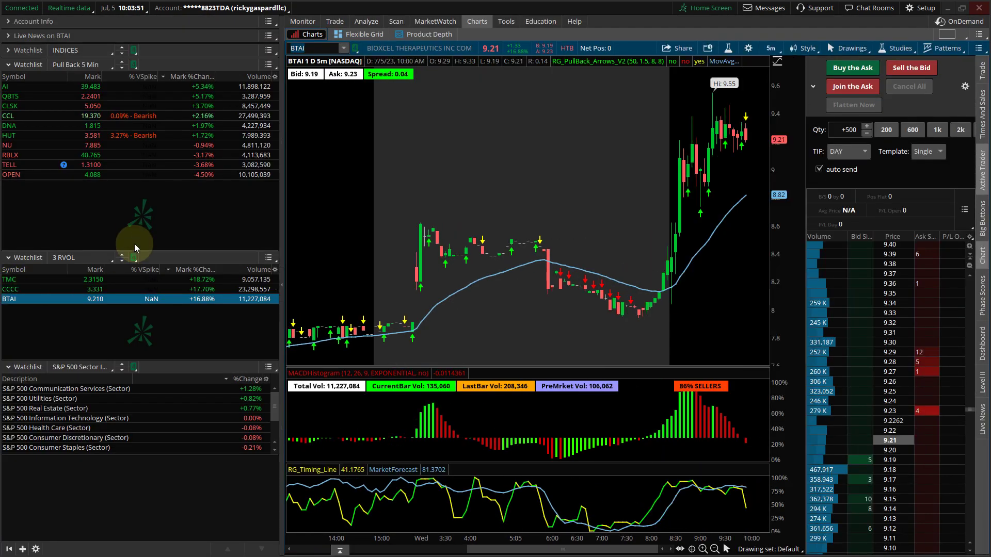
left_click(281, 286)
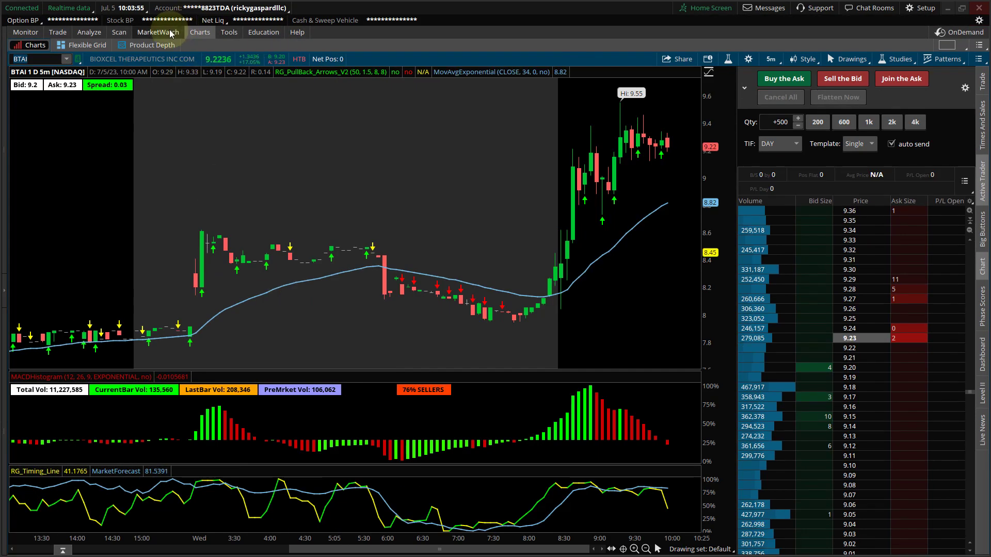
Show the Personal 'Gap and Run Watchlist' in the MarketWatch Quotes view
left_click(169, 32)
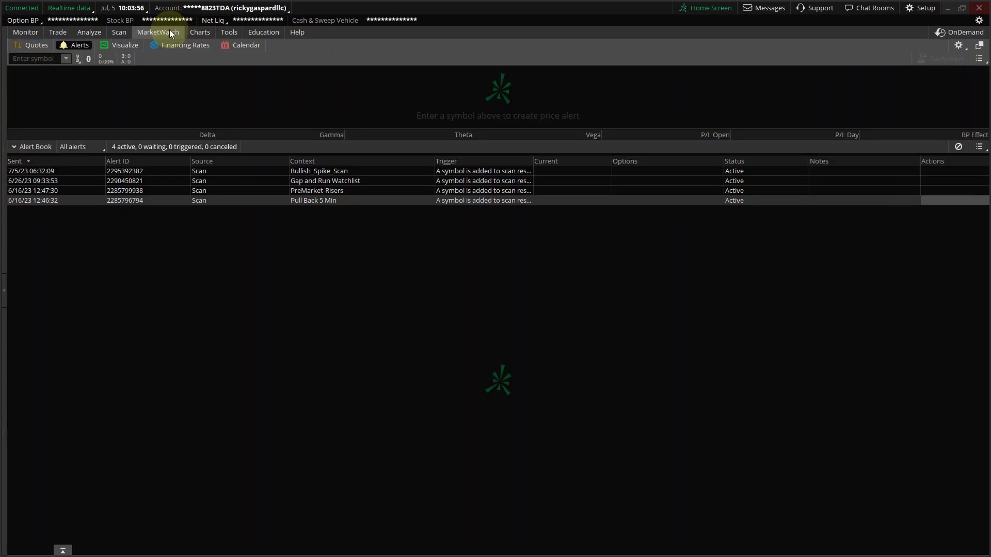
left_click(36, 48)
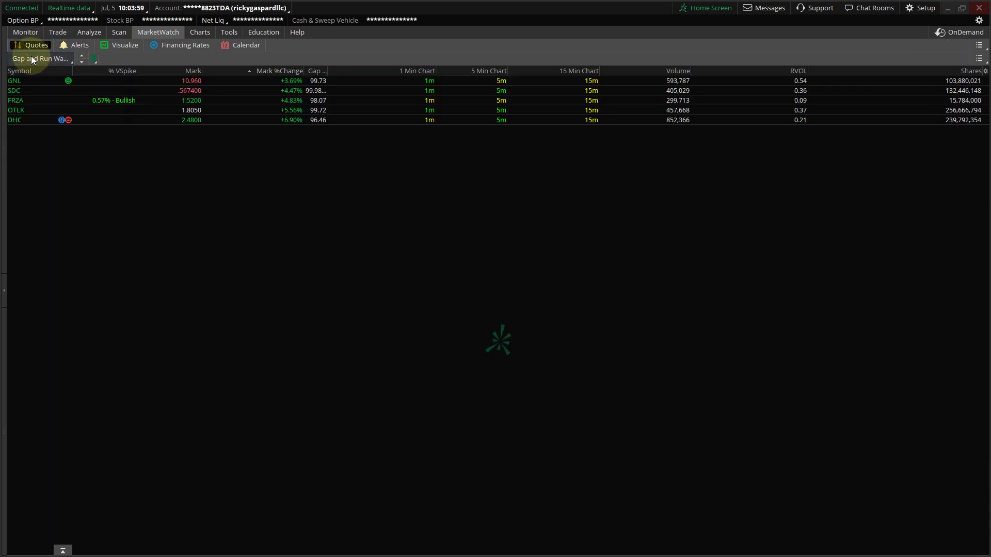
left_click(31, 59)
mouse_move(72, 127)
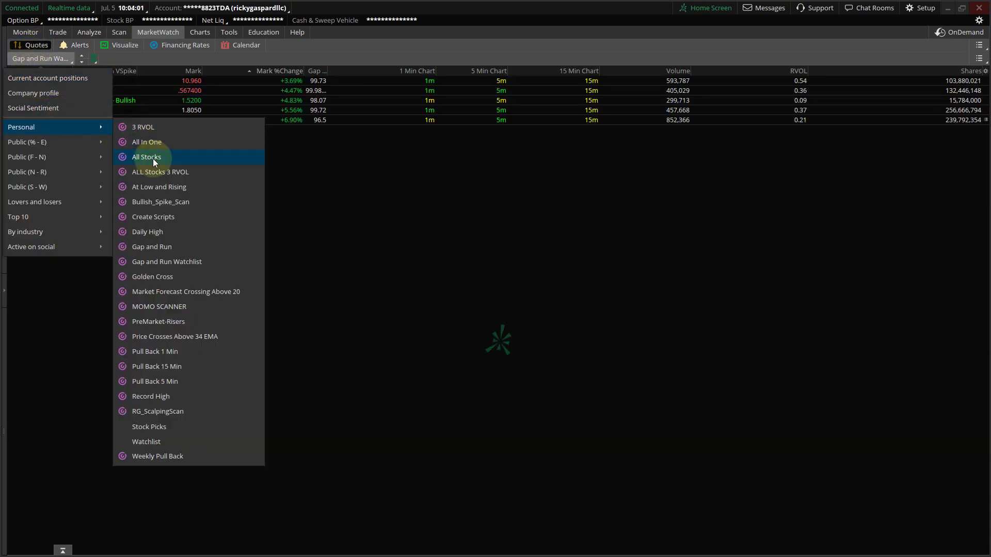
left_click(199, 262)
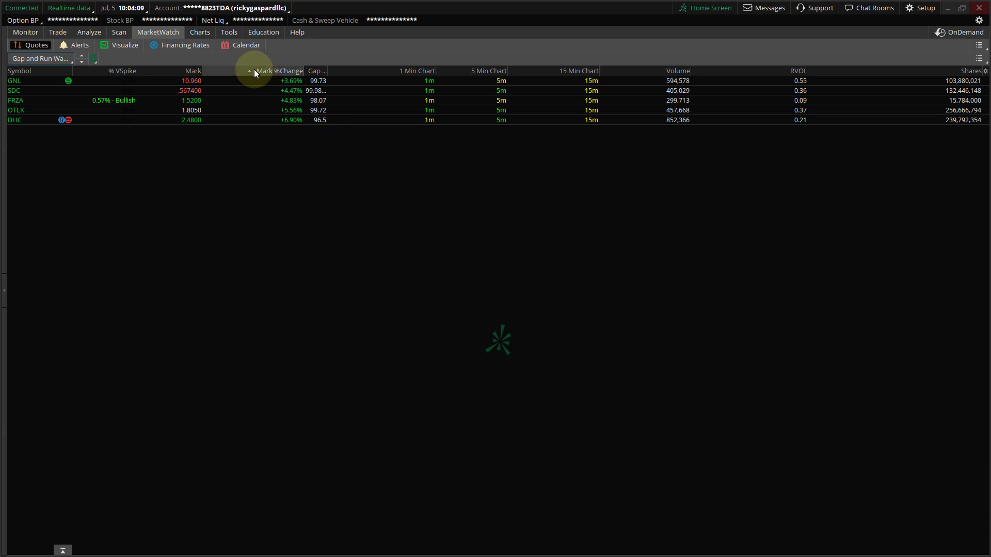
View the GNL chart, then go back to the watchlist and chart SDC
left_click(204, 81)
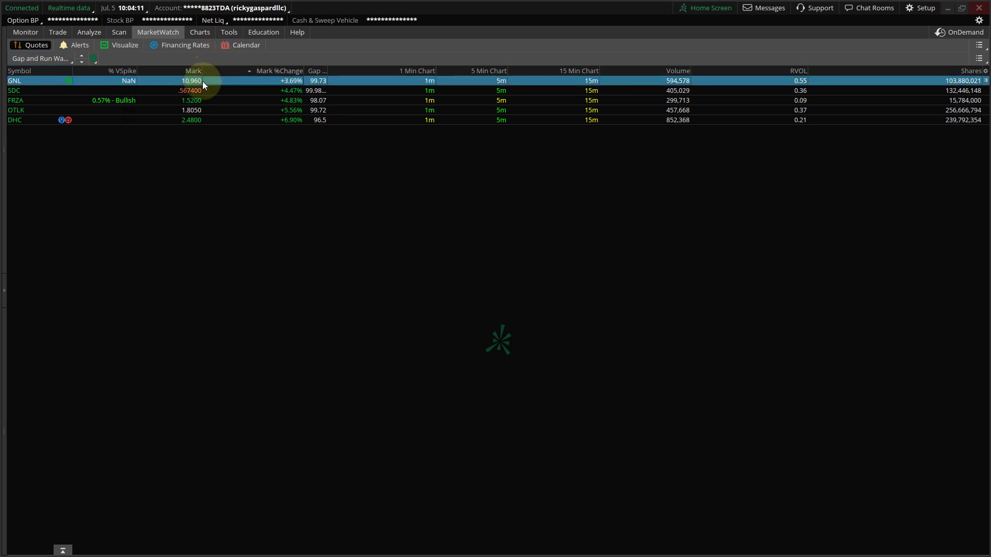
left_click(201, 32)
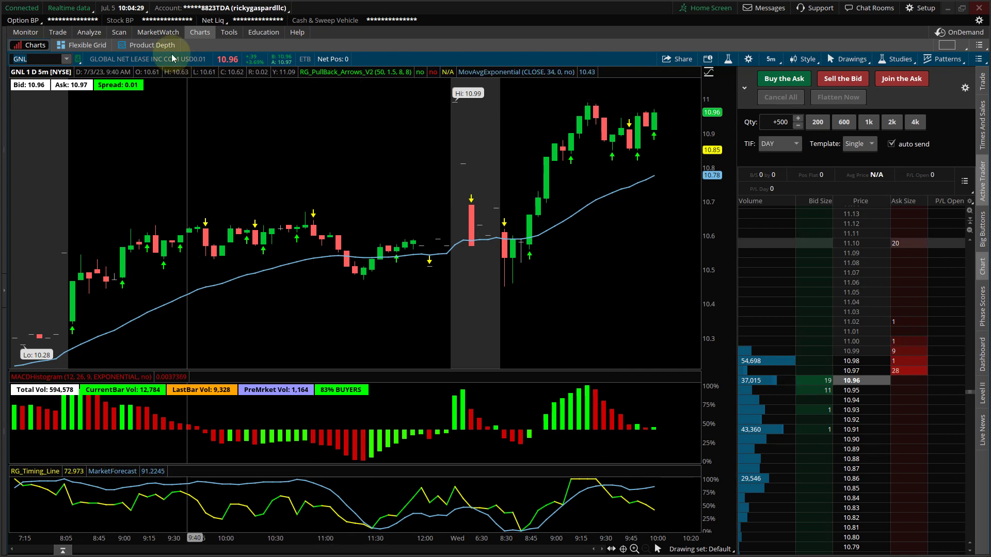
left_click(156, 30)
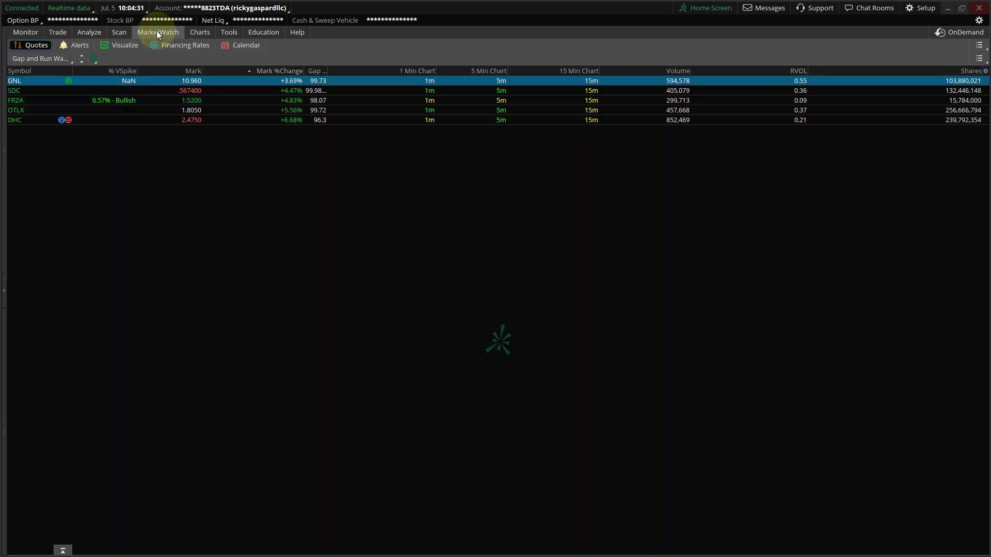
left_click(150, 86)
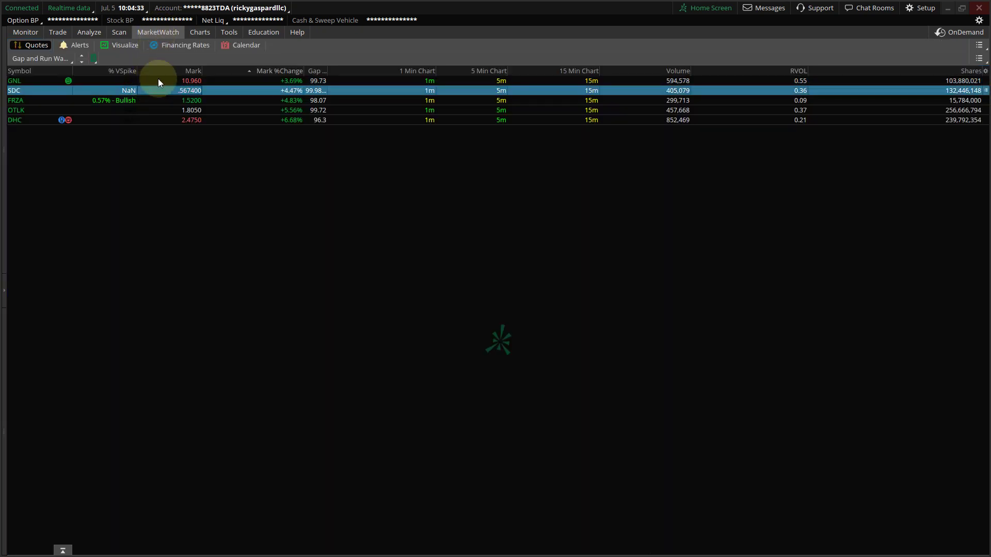
left_click(196, 33)
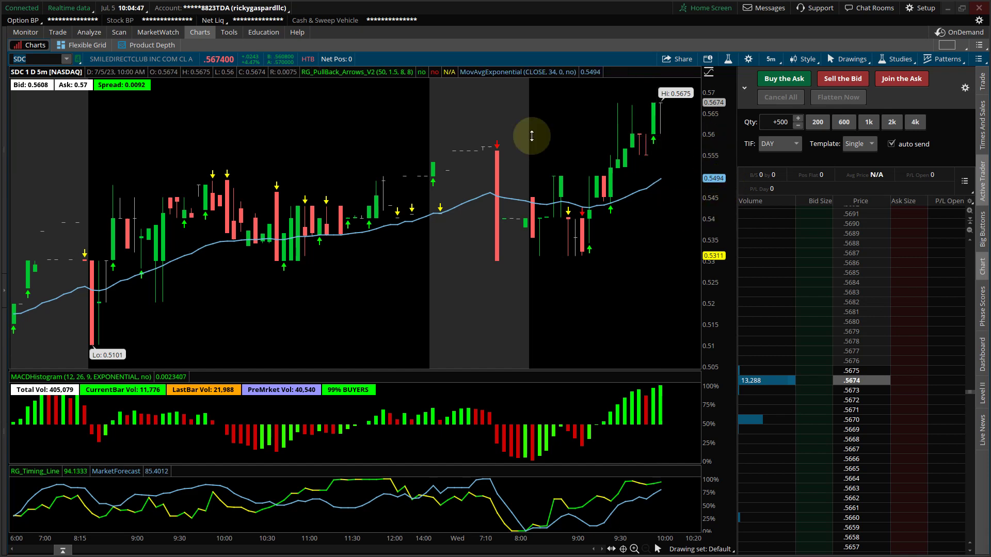
Select FRZA in the Gap and Run Watchlist and view its chart
left_click(160, 33)
mouse_move(160, 33)
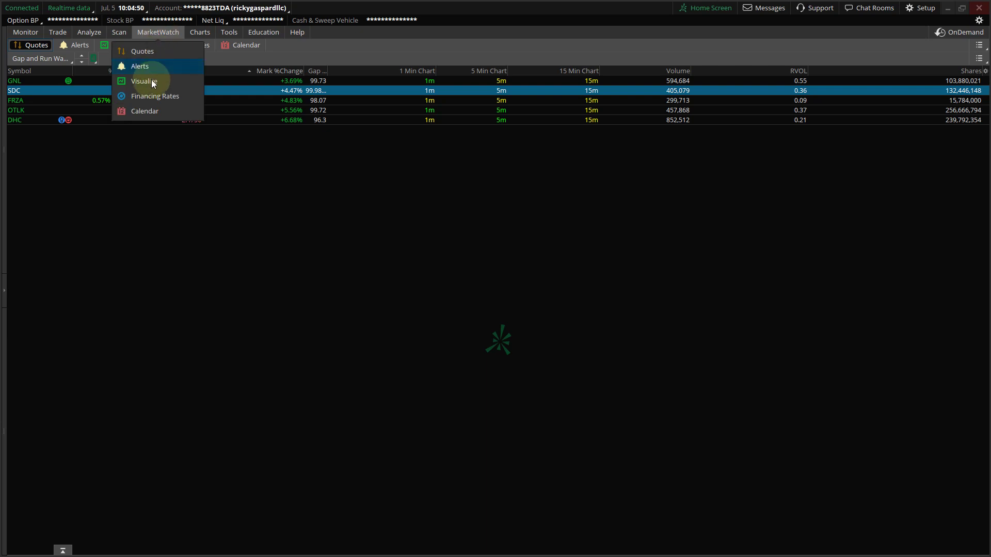
left_click(91, 103)
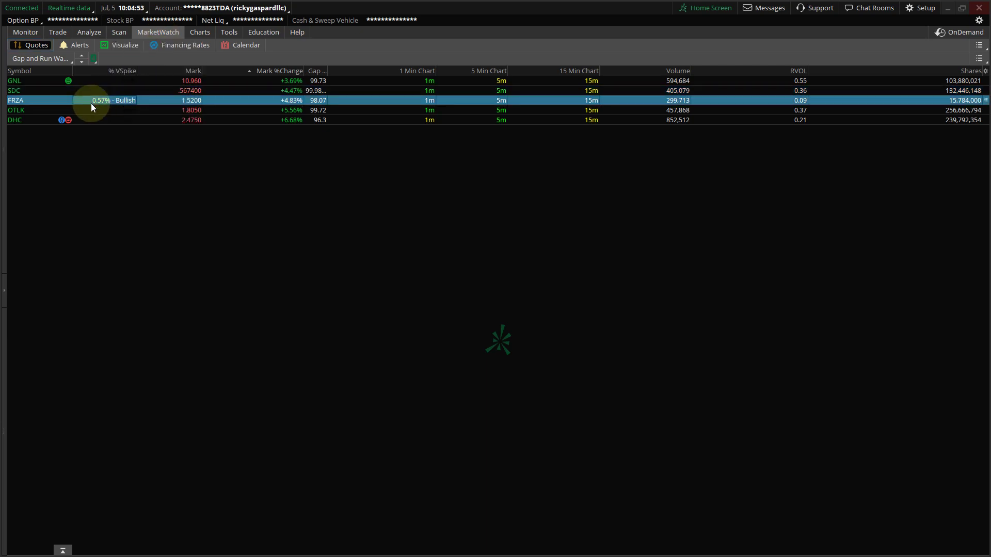
left_click(202, 33)
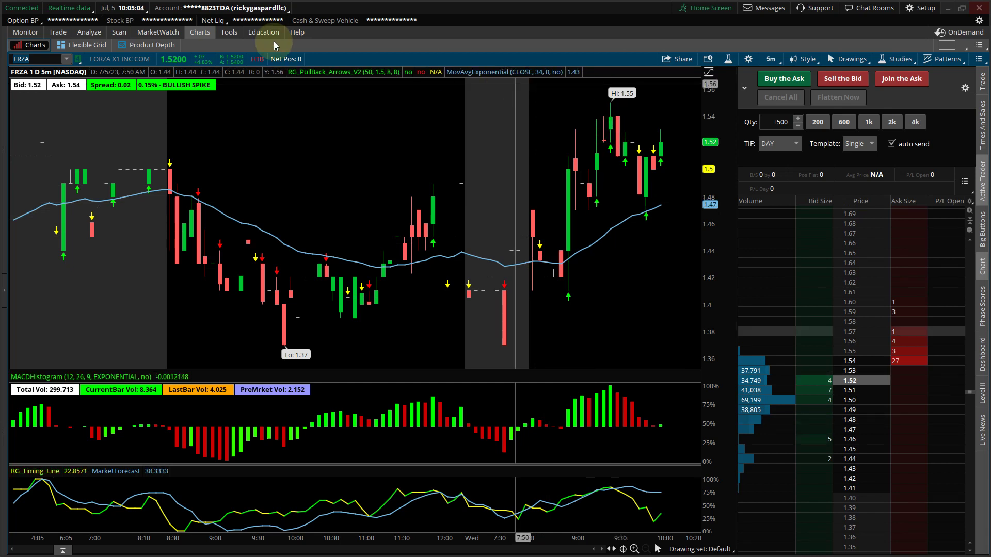
Go back to the quotes and chart OTLK, trading near 1.81
left_click(161, 31)
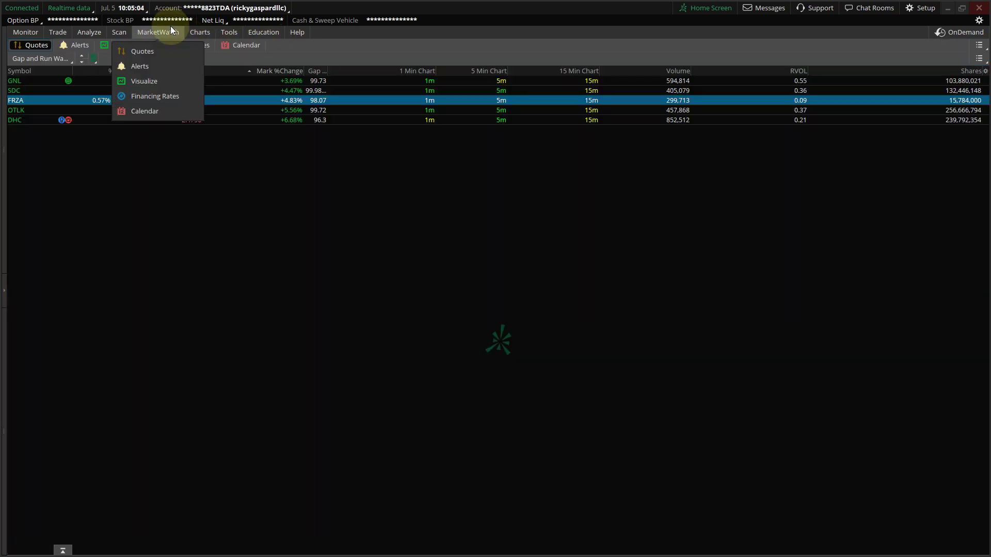
left_click(98, 111)
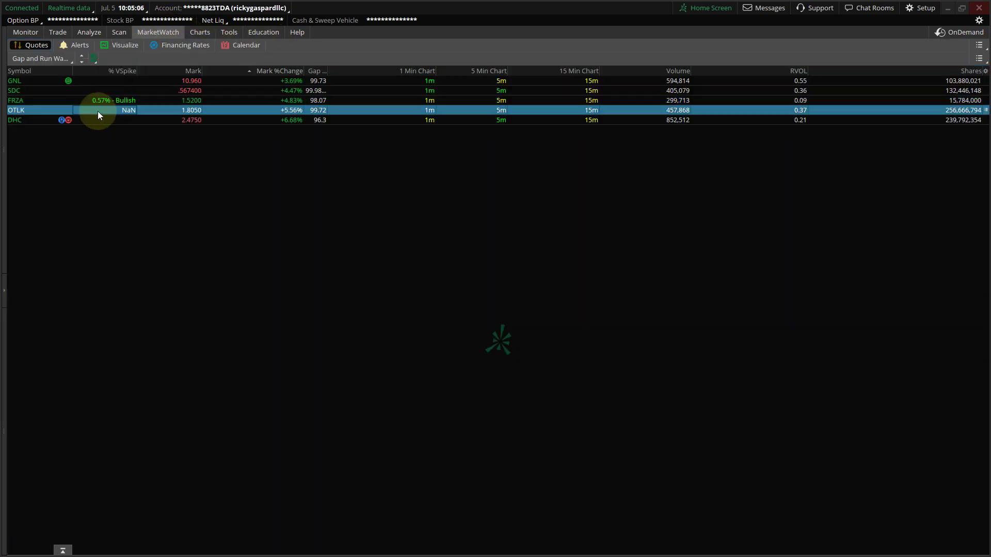
left_click(199, 34)
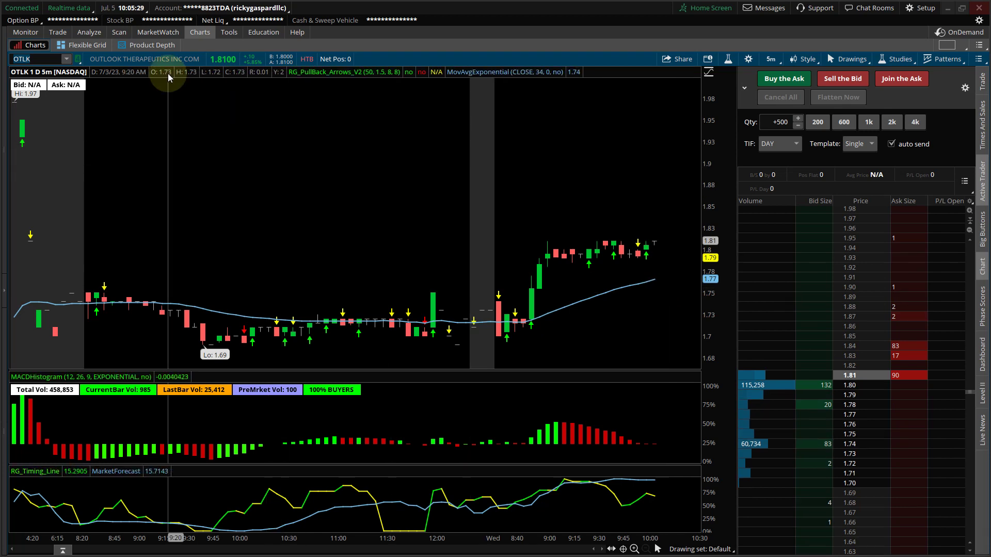
Select DHC in the watchlist quotes, view its chart, then return toward MarketWatch
left_click(151, 32)
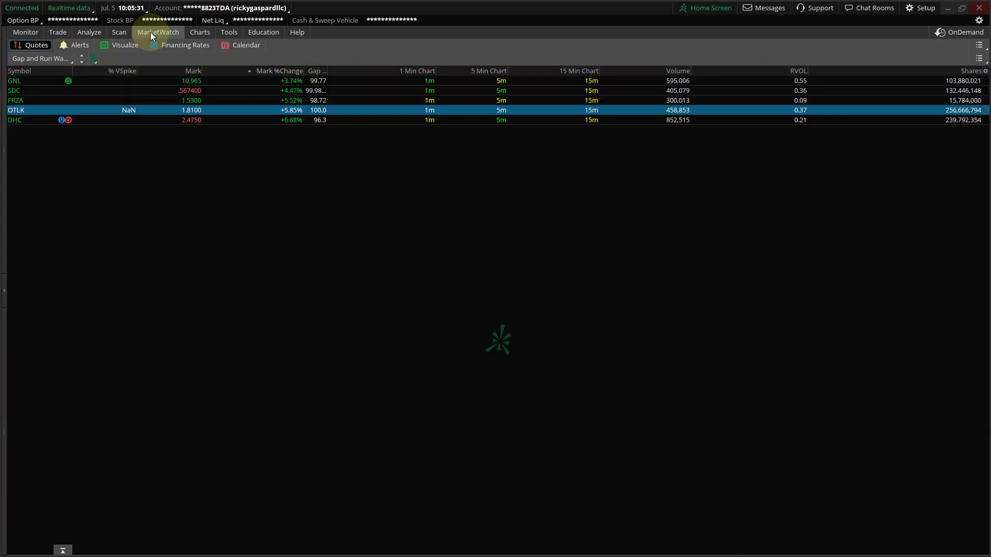
left_click(129, 119)
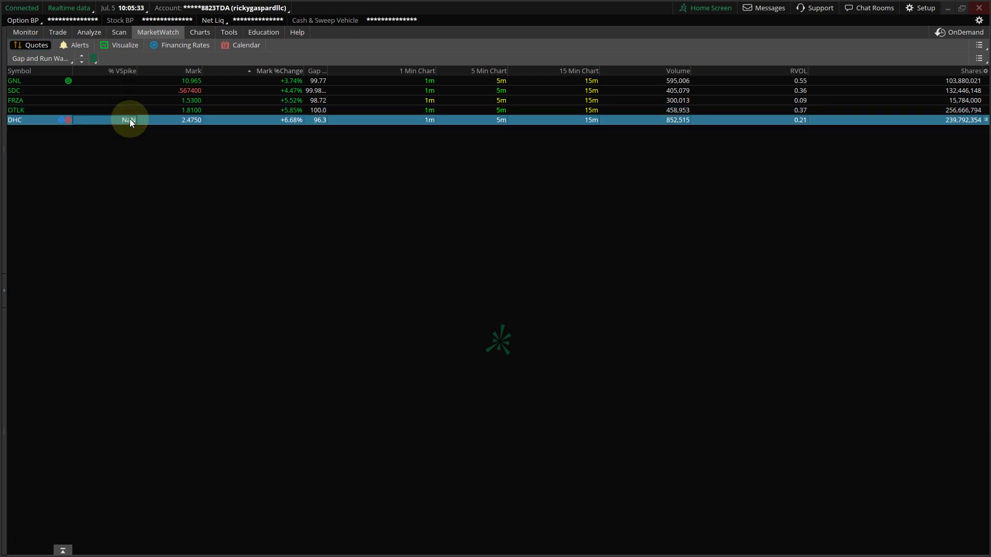
left_click(206, 32)
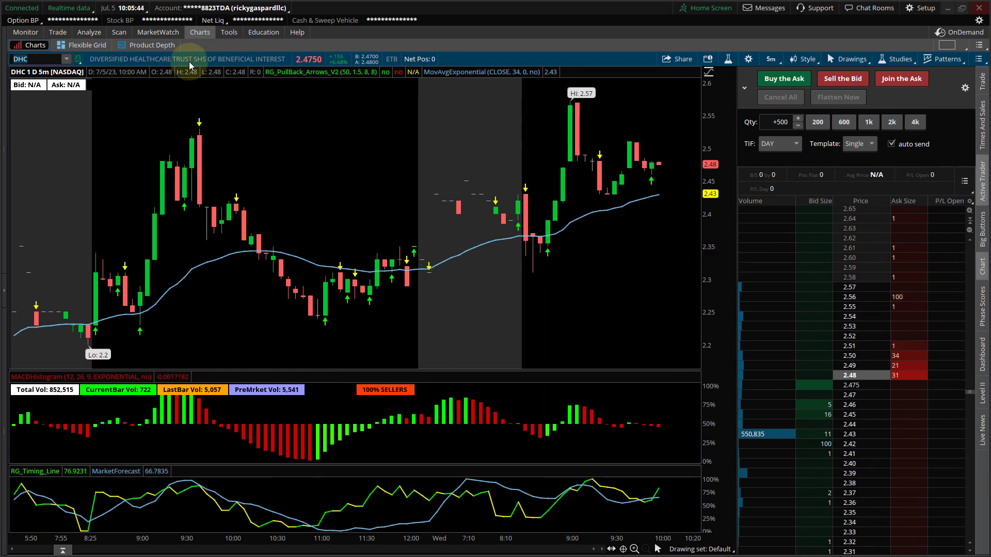
left_click(149, 32)
Return to the MarketWatch Quotes to see the refreshed Gap and Run Watchlist
left_click(149, 32)
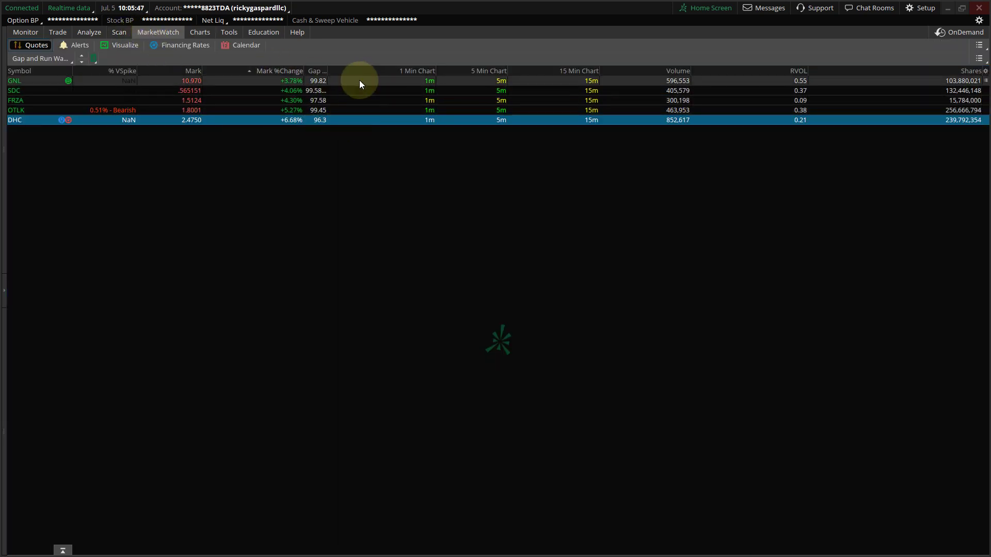